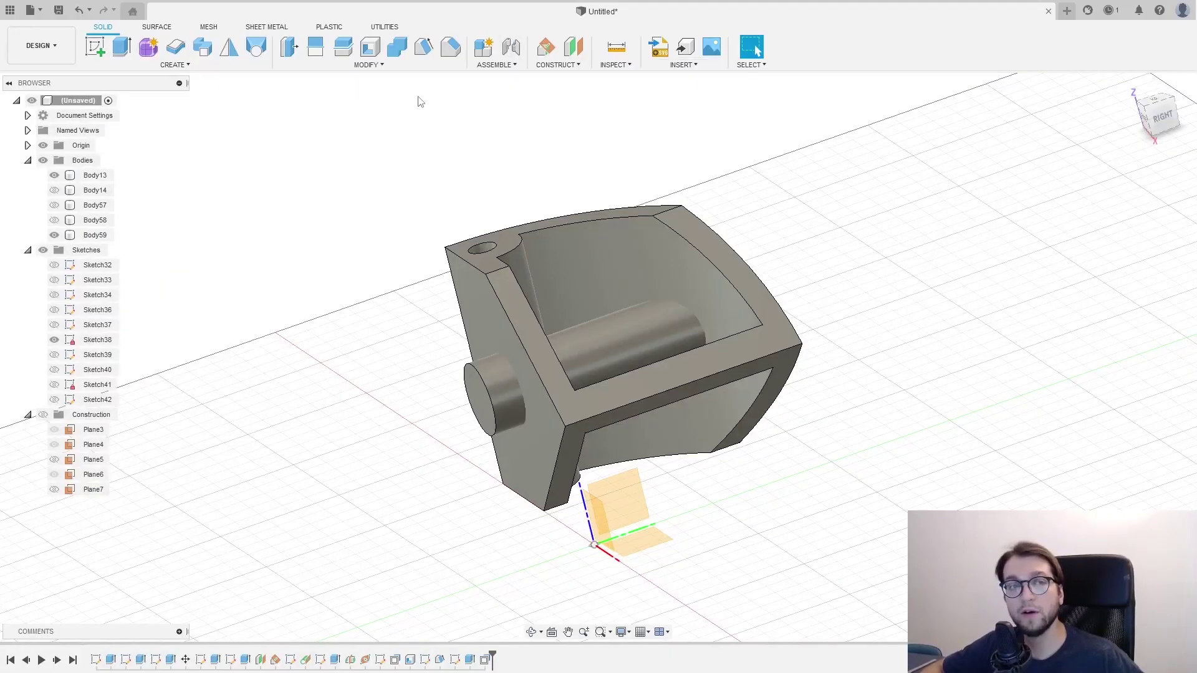
- Identify housing Body13 and cylinder Body59 in the browser, orbit, then show the Modify menu
click(387, 67)
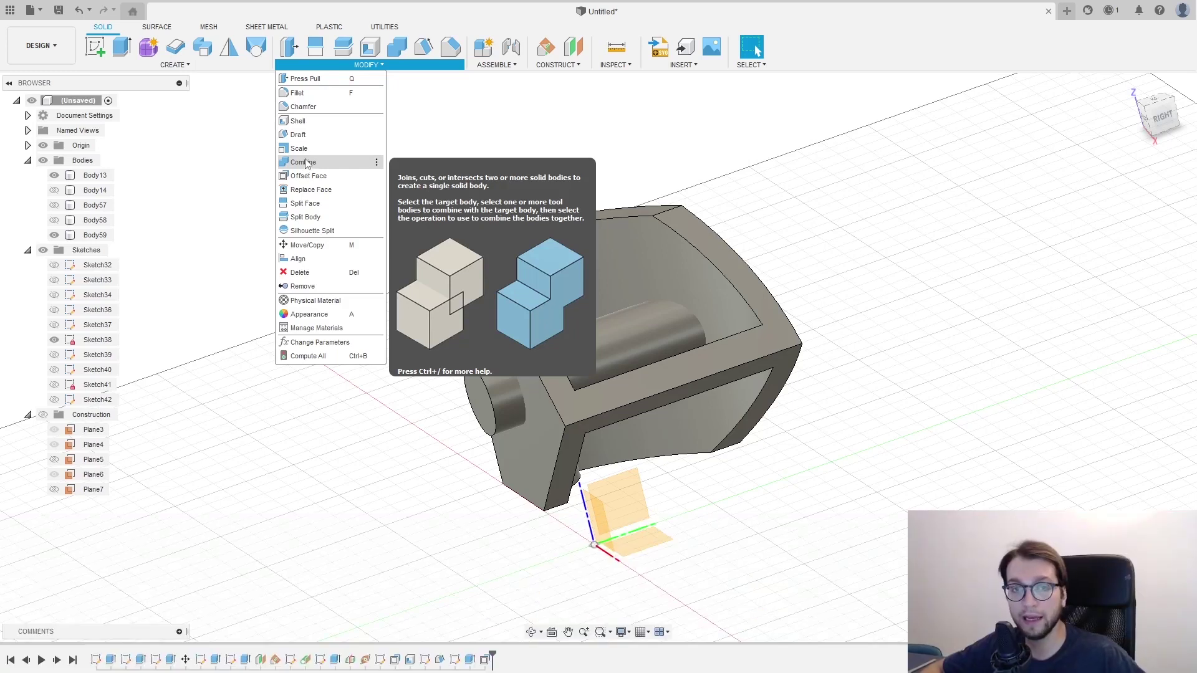
key(Escape)
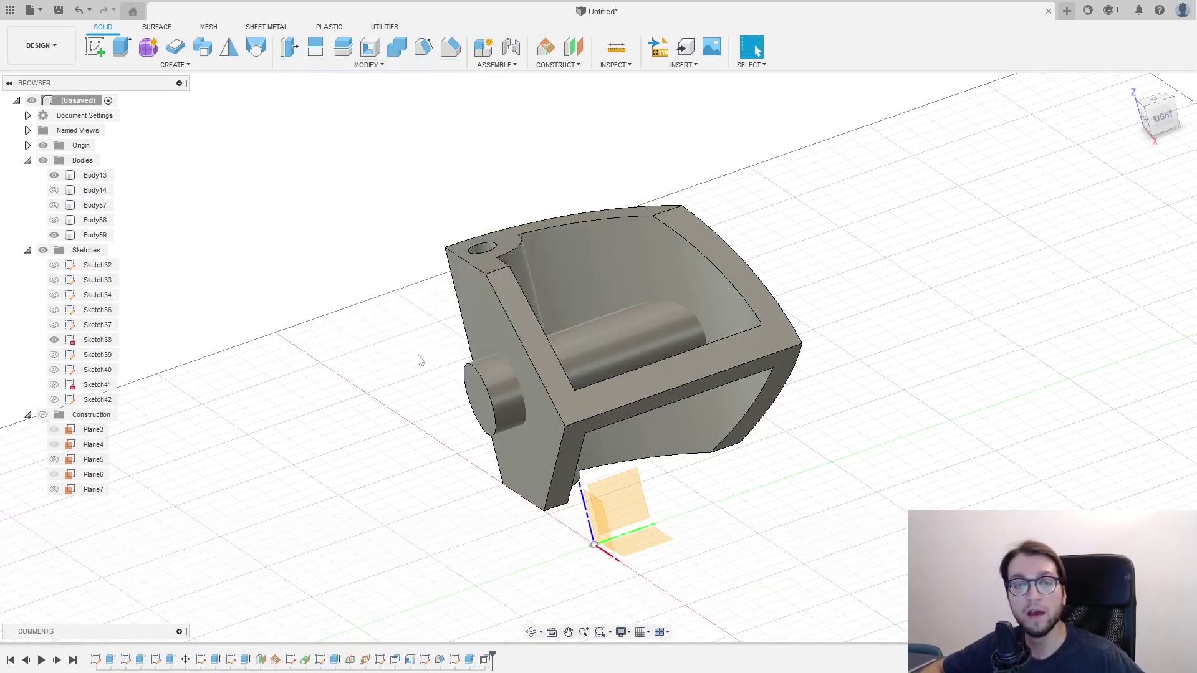
click(95, 175)
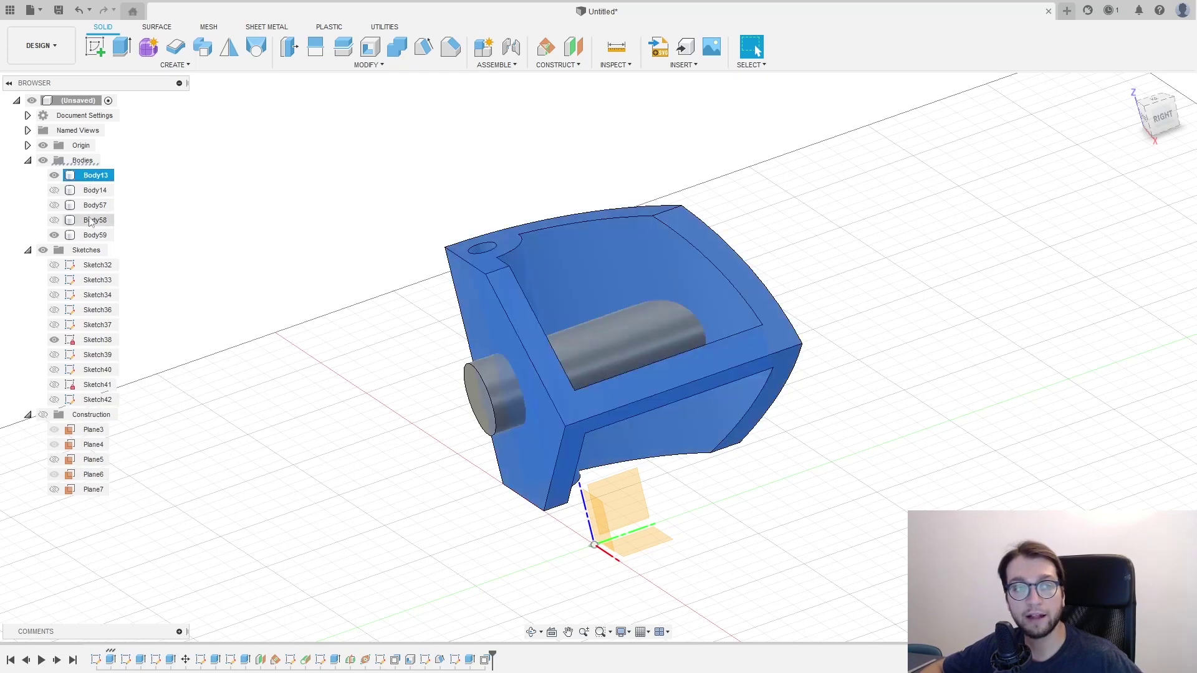
click(86, 240)
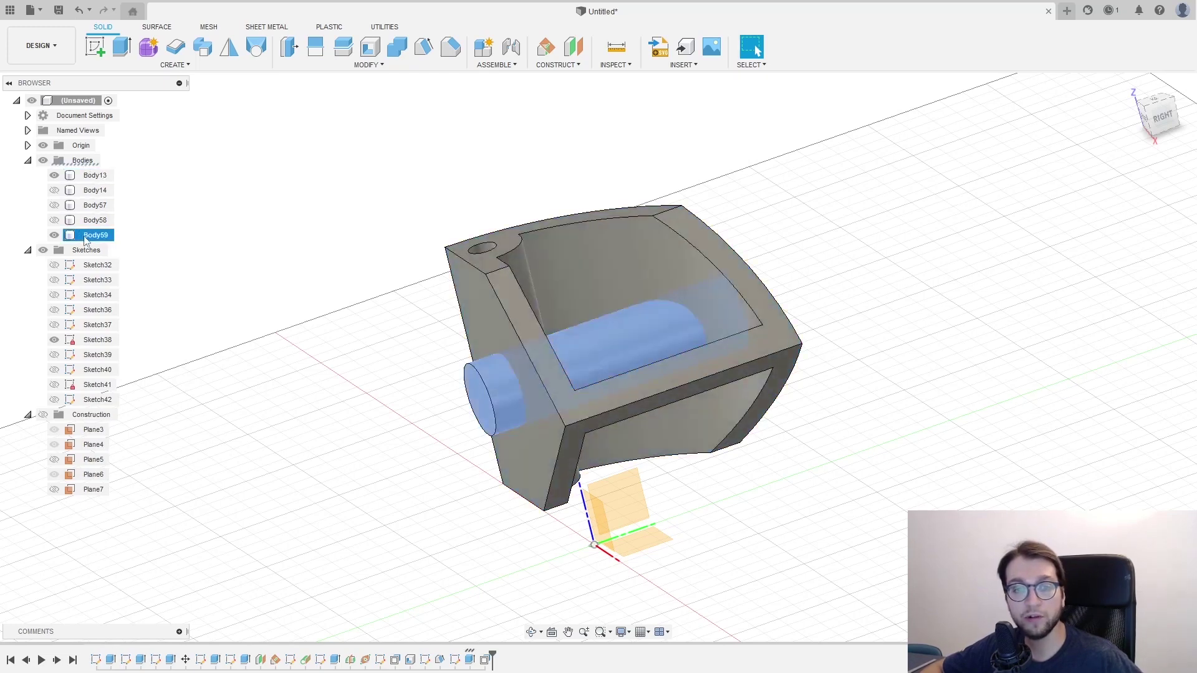
click(510, 403)
shift+middle_drag(510, 403, 540, 412)
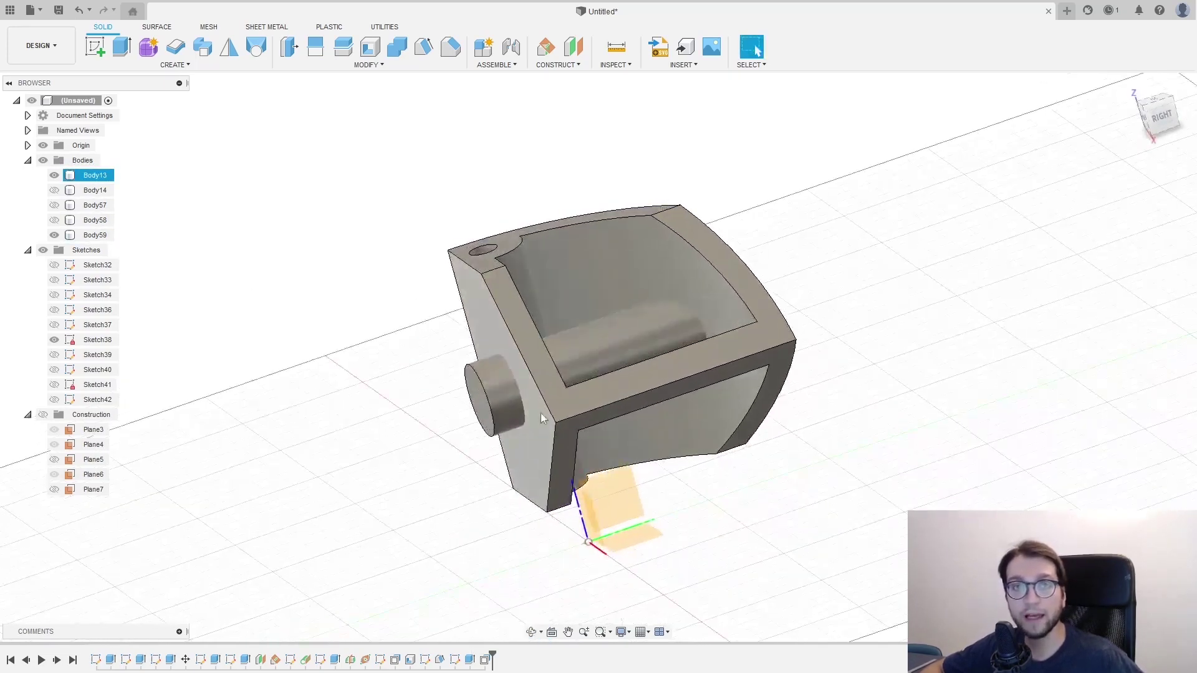
click(434, 374)
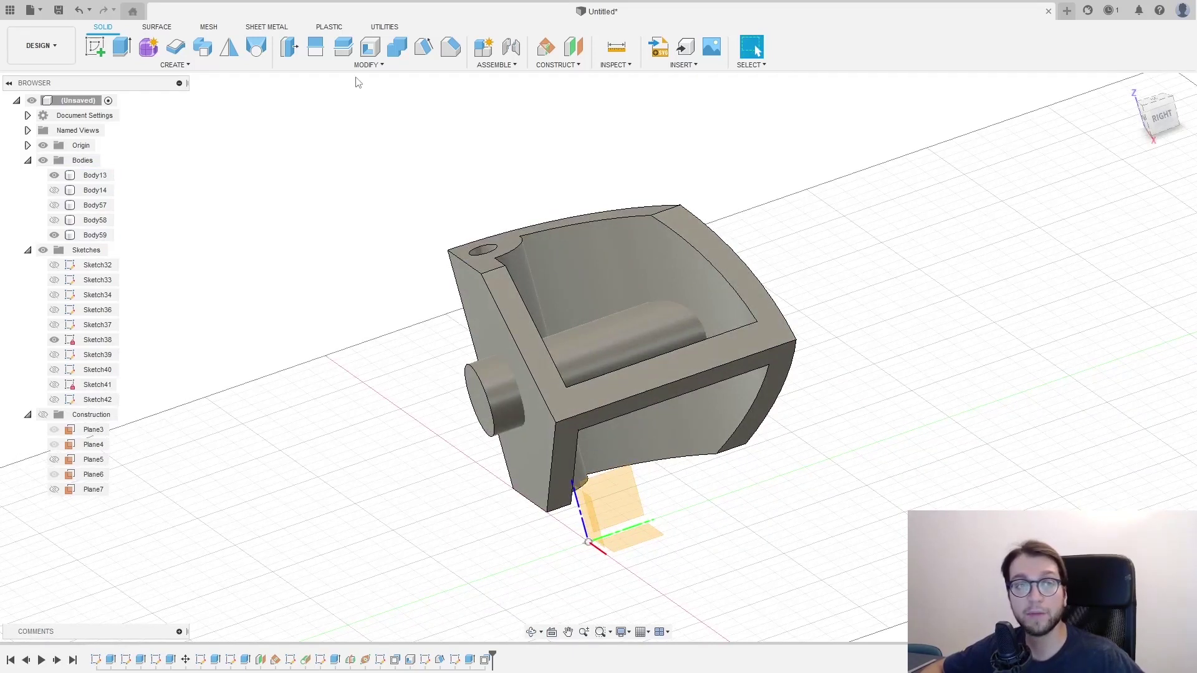
click(366, 65)
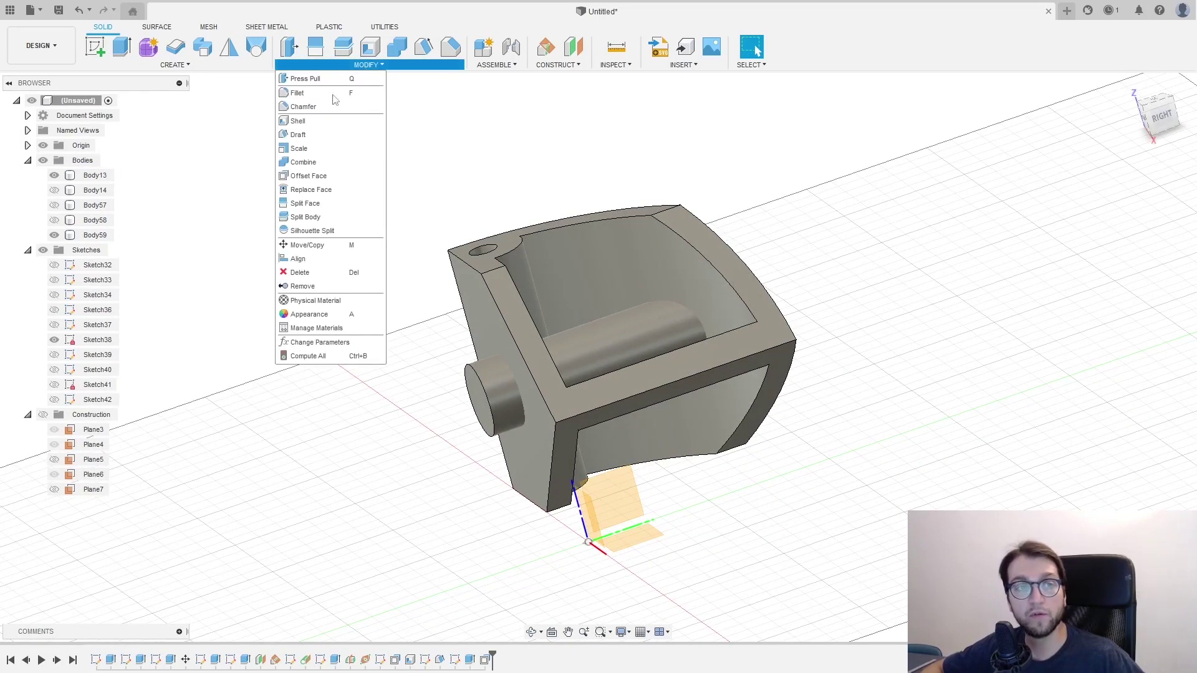
- Start Combine, try Intersect, return to Join and turn on Keep Tools
click(302, 163)
drag(902, 141, 873, 148)
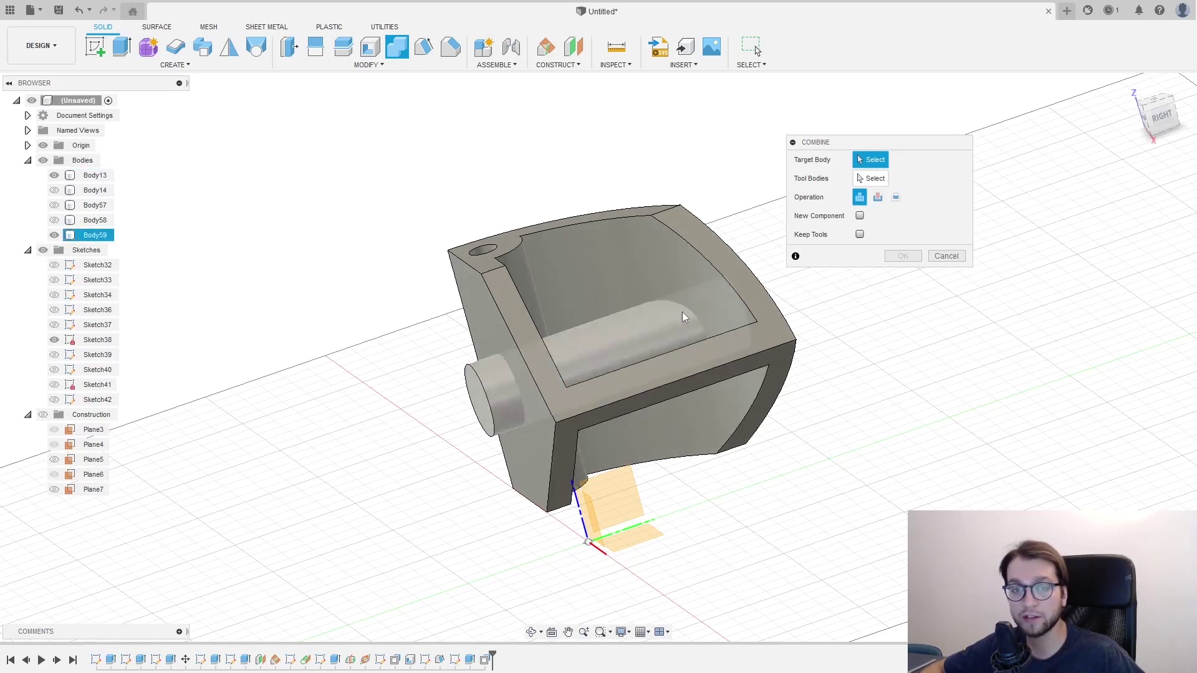
click(896, 198)
click(859, 198)
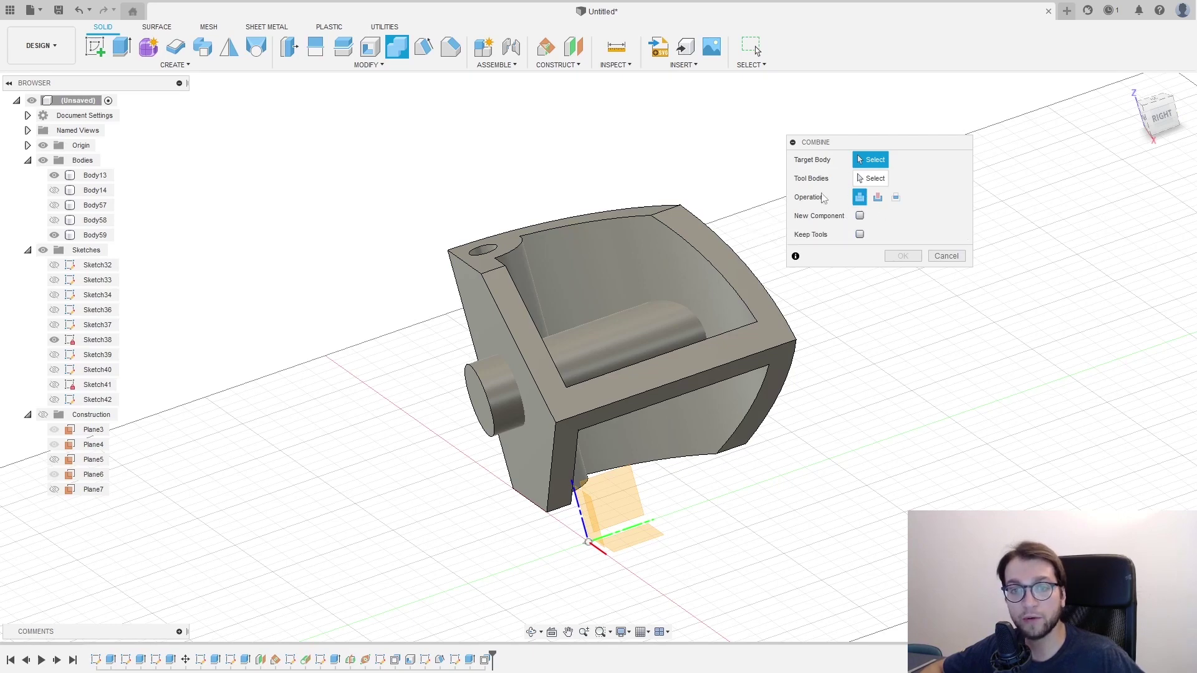
click(859, 234)
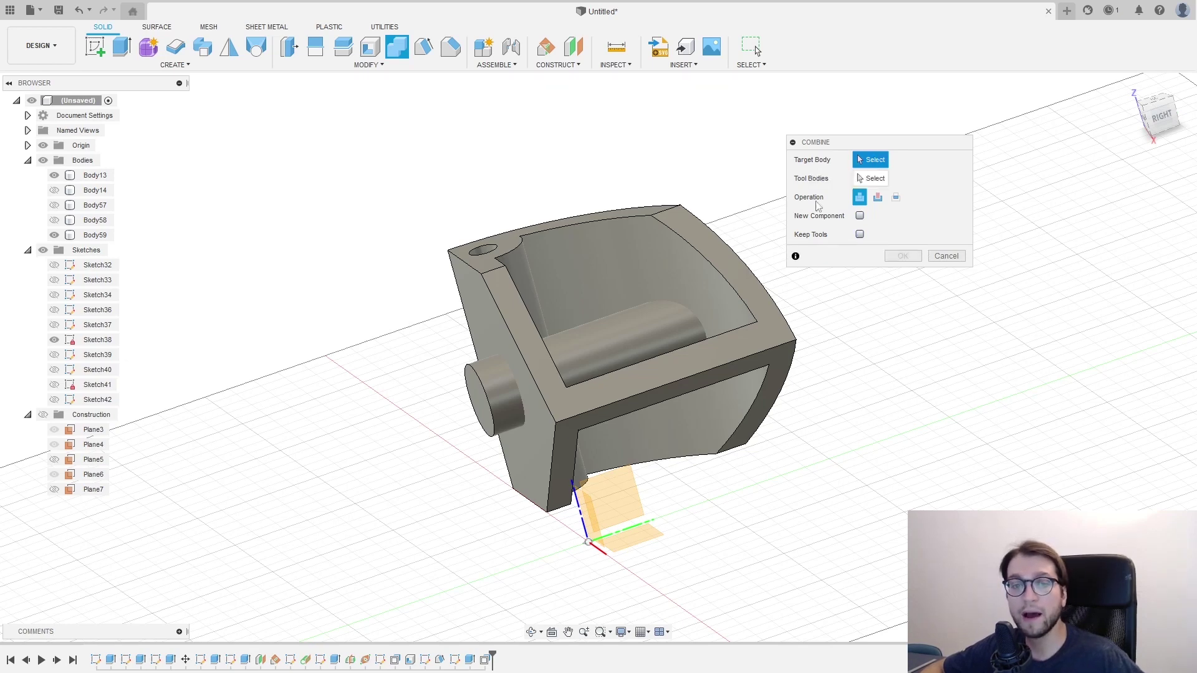
- Orbit and zoom around the model, briefly hiding and reshowing Body59 to inspect it
shift+middle_drag(653, 368, 69, 218)
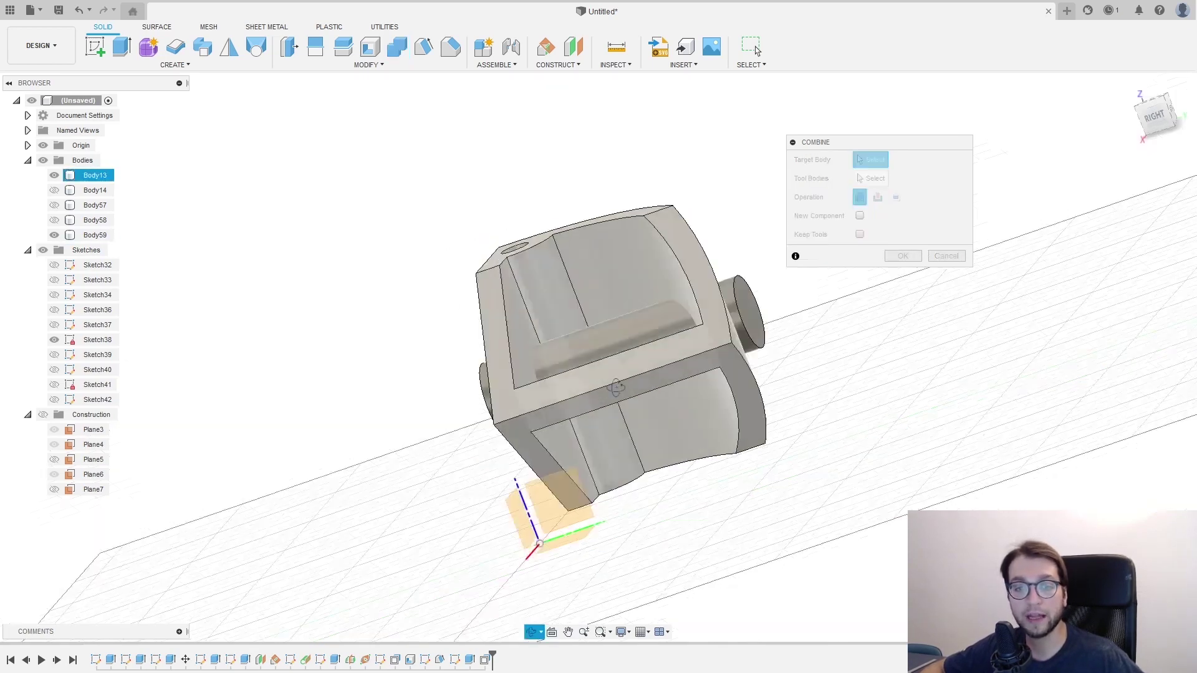
click(54, 236)
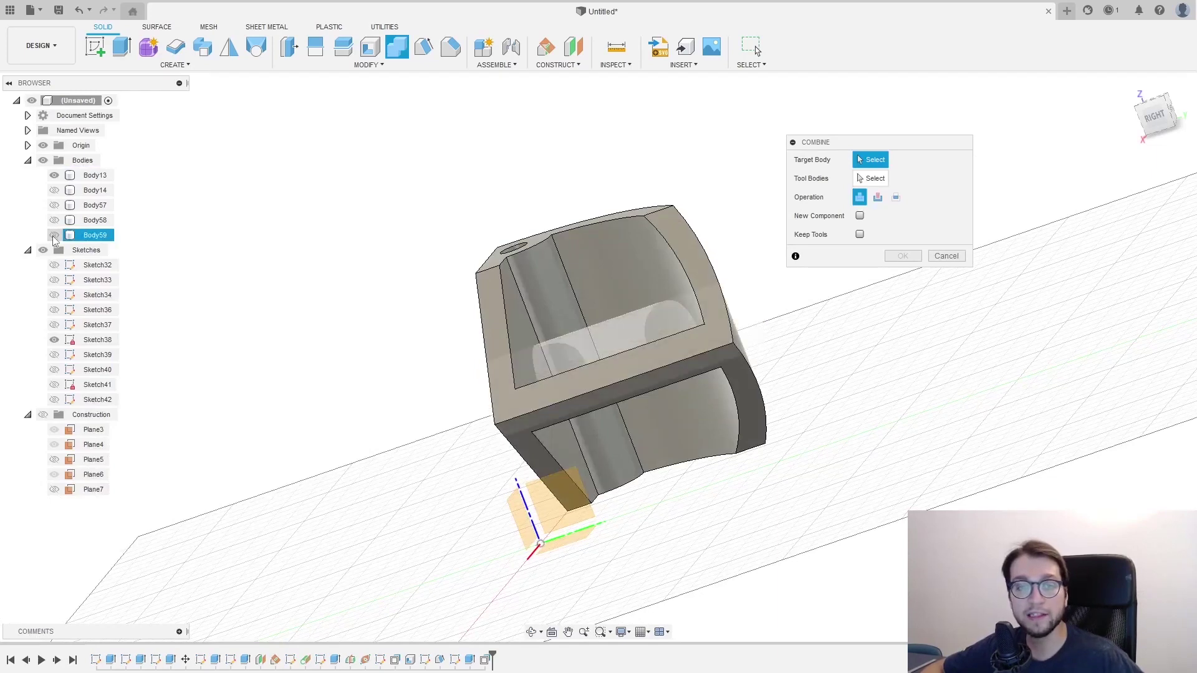
click(54, 235)
shift+middle_drag(250, 349, 510, 367)
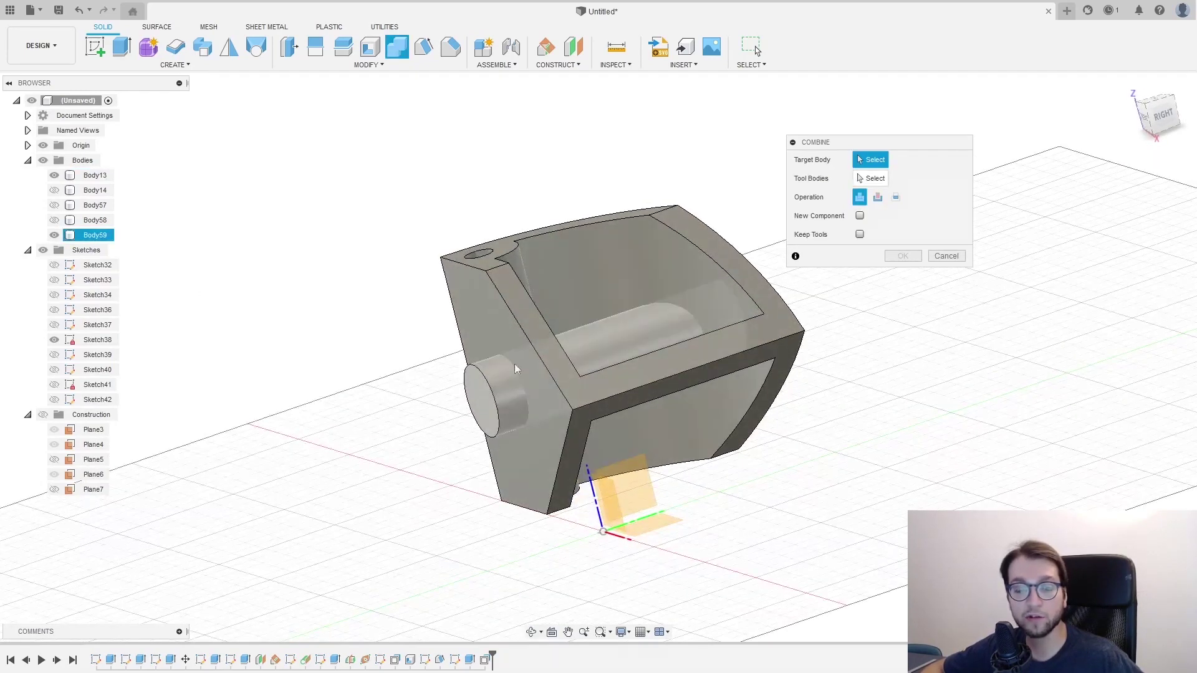
scroll(514, 396, up, 2)
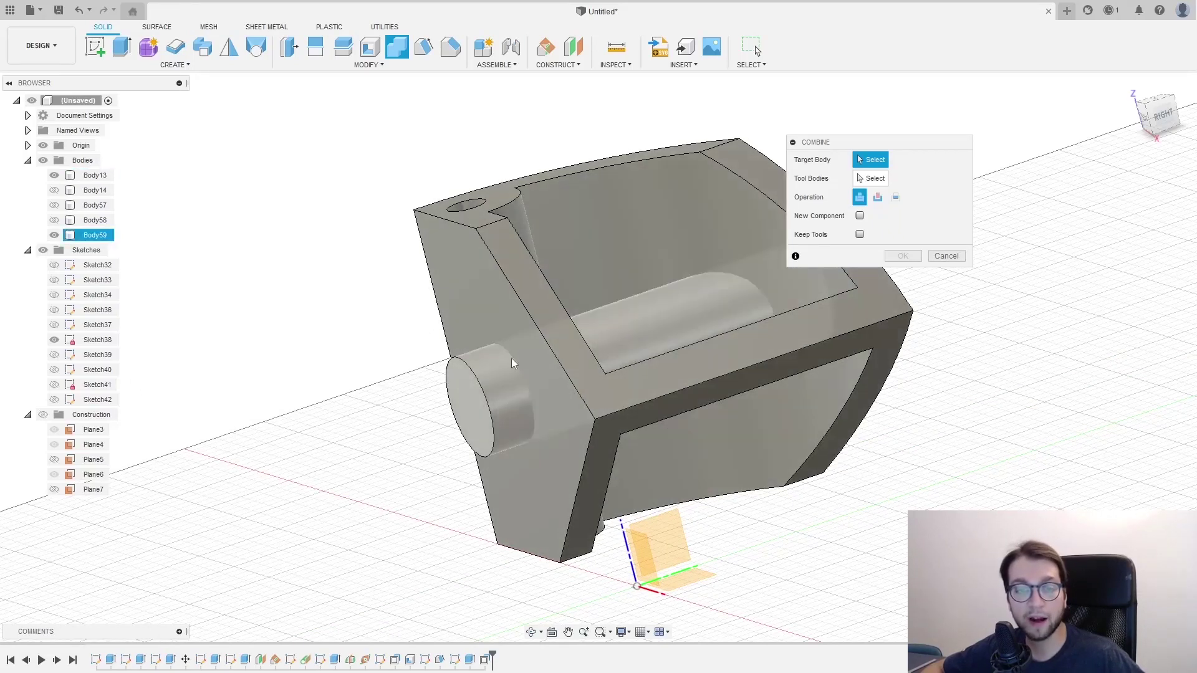
shift+middle_drag(449, 378, 436, 374)
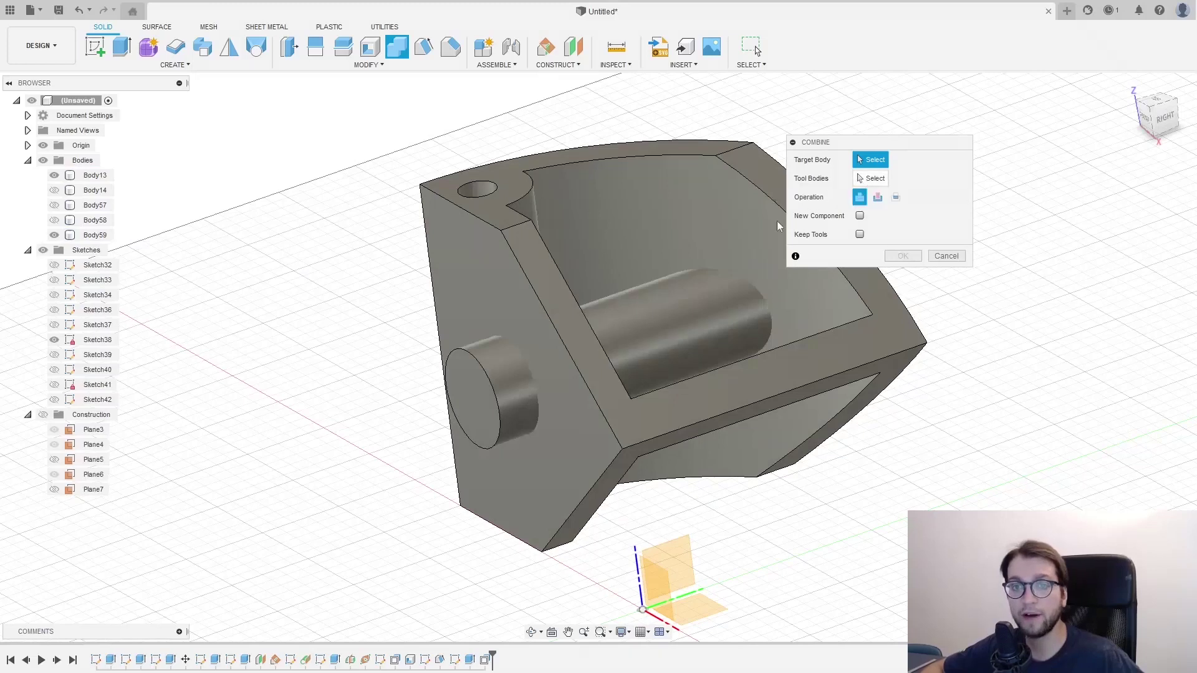
- Join tool Body59 into target Body13 with New Component and Keep Tools unchecked
click(500, 298)
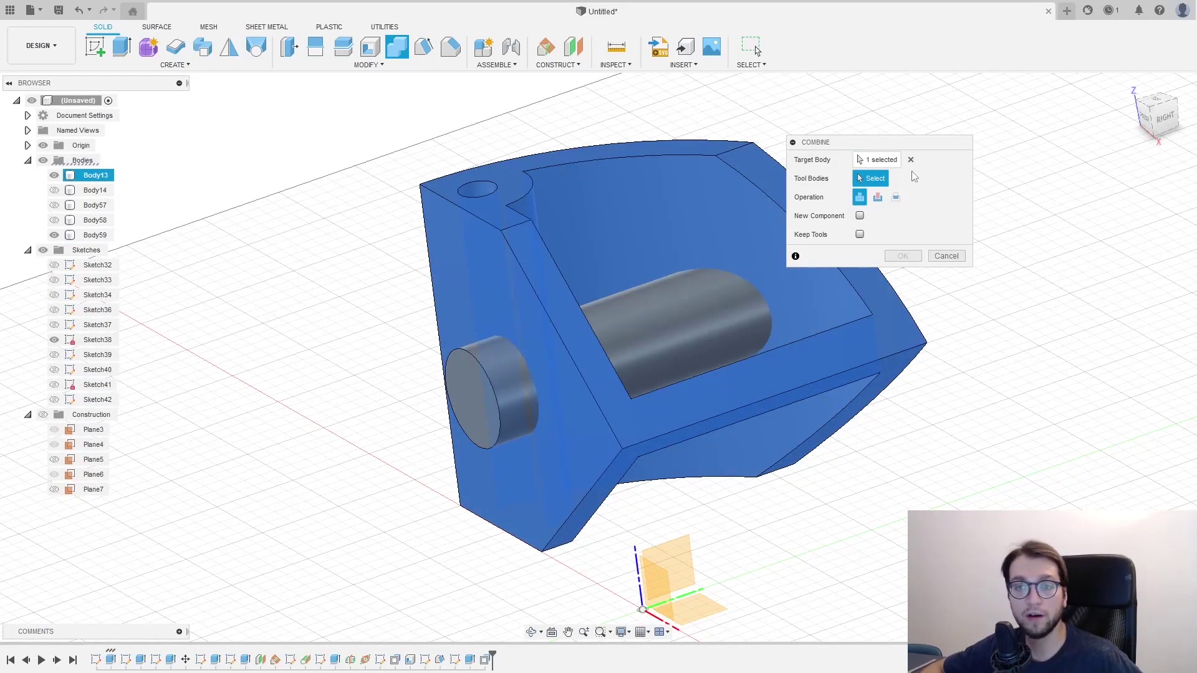
click(498, 384)
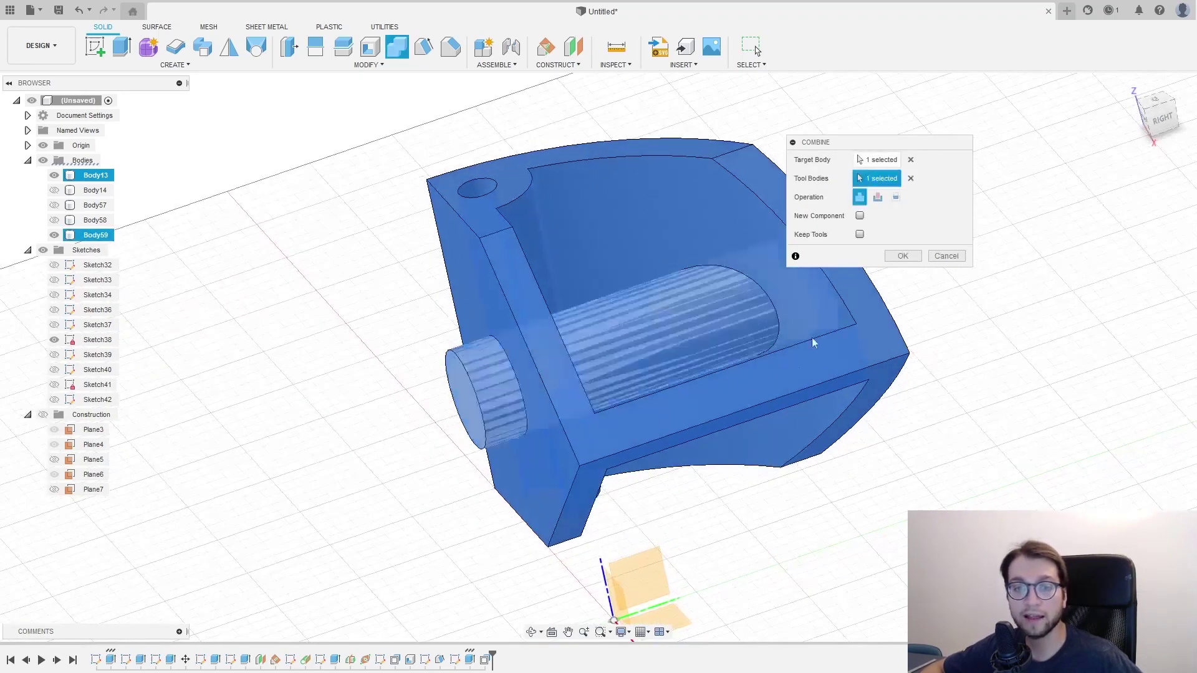
drag(902, 147, 996, 134)
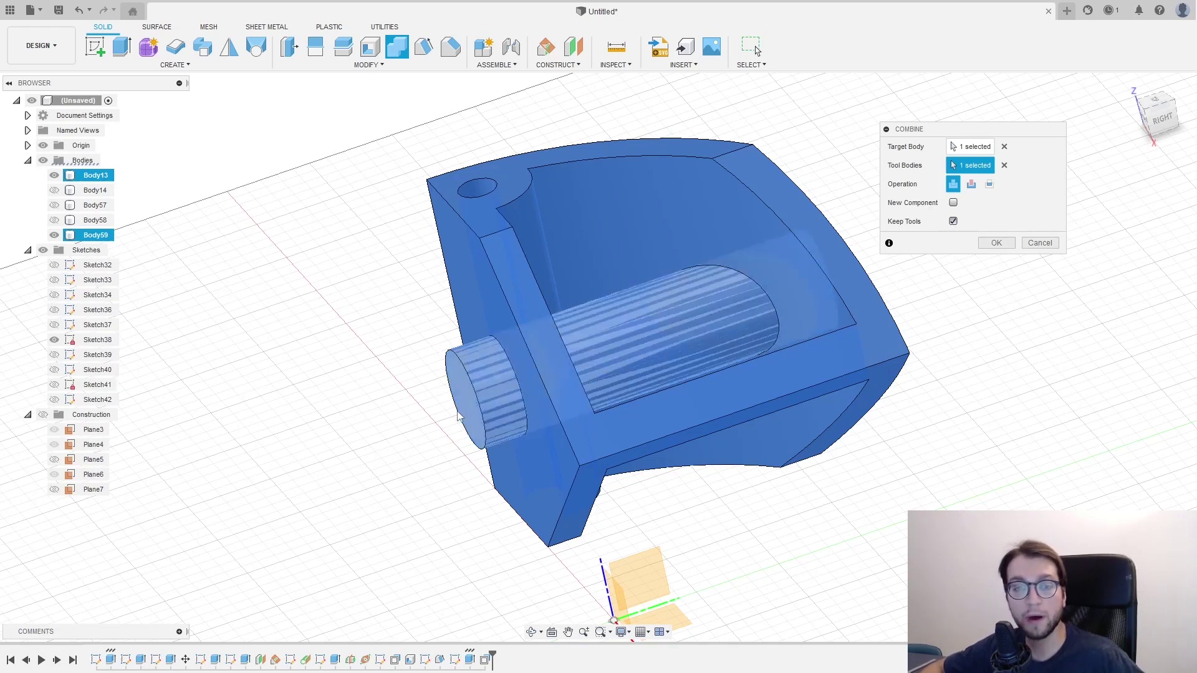
click(953, 221)
click(953, 202)
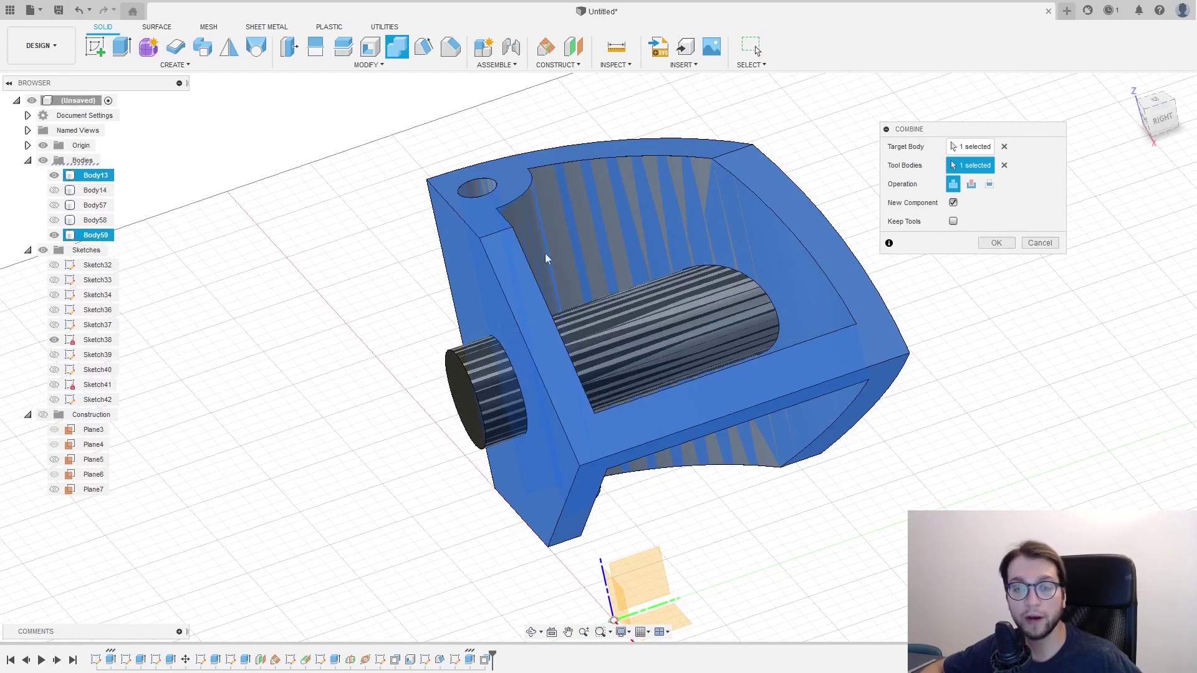
click(954, 203)
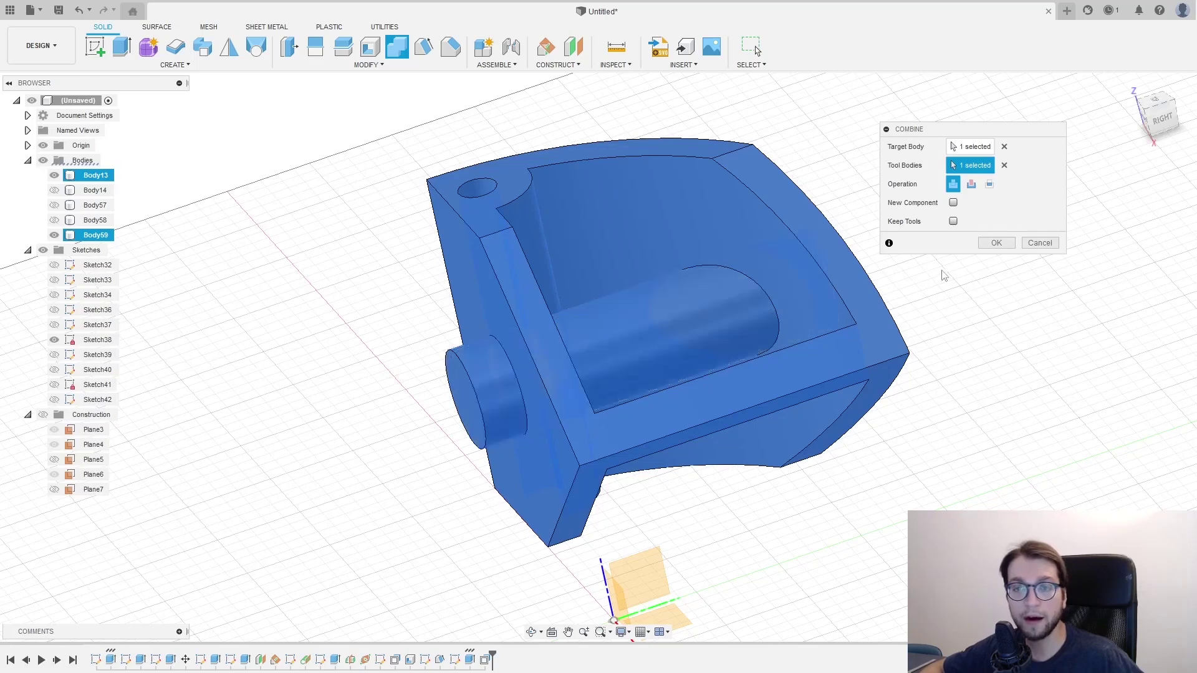
click(996, 243)
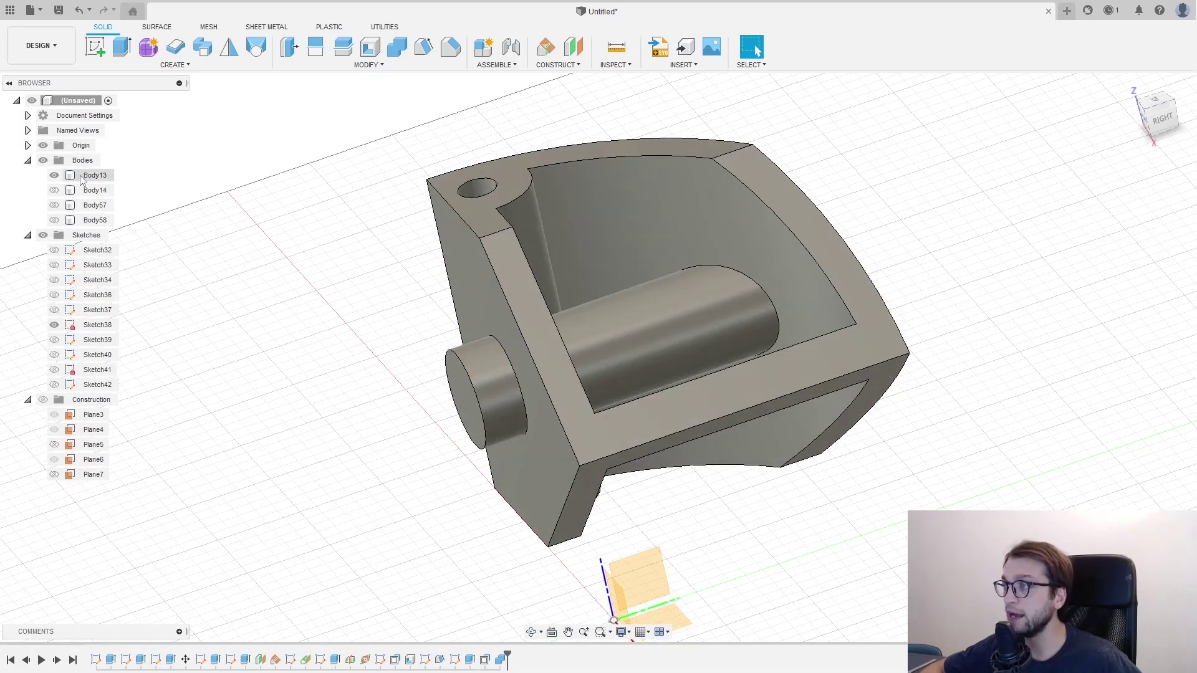
click(84, 176)
click(249, 340)
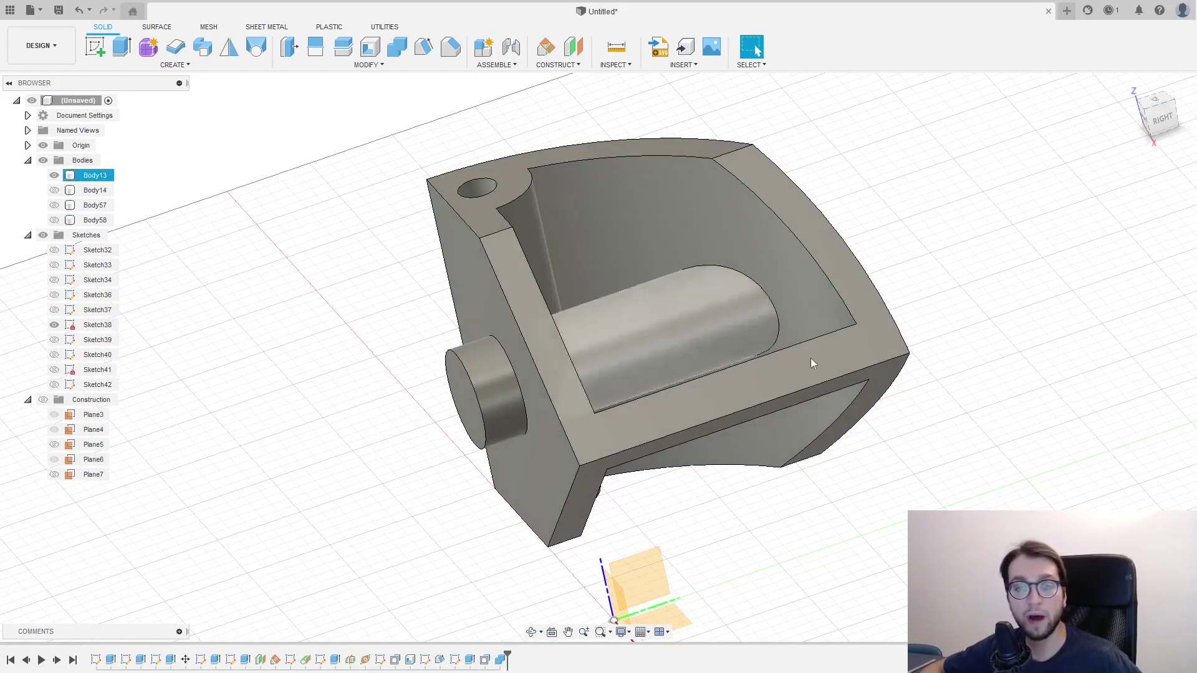
scroll(472, 378, up, 2)
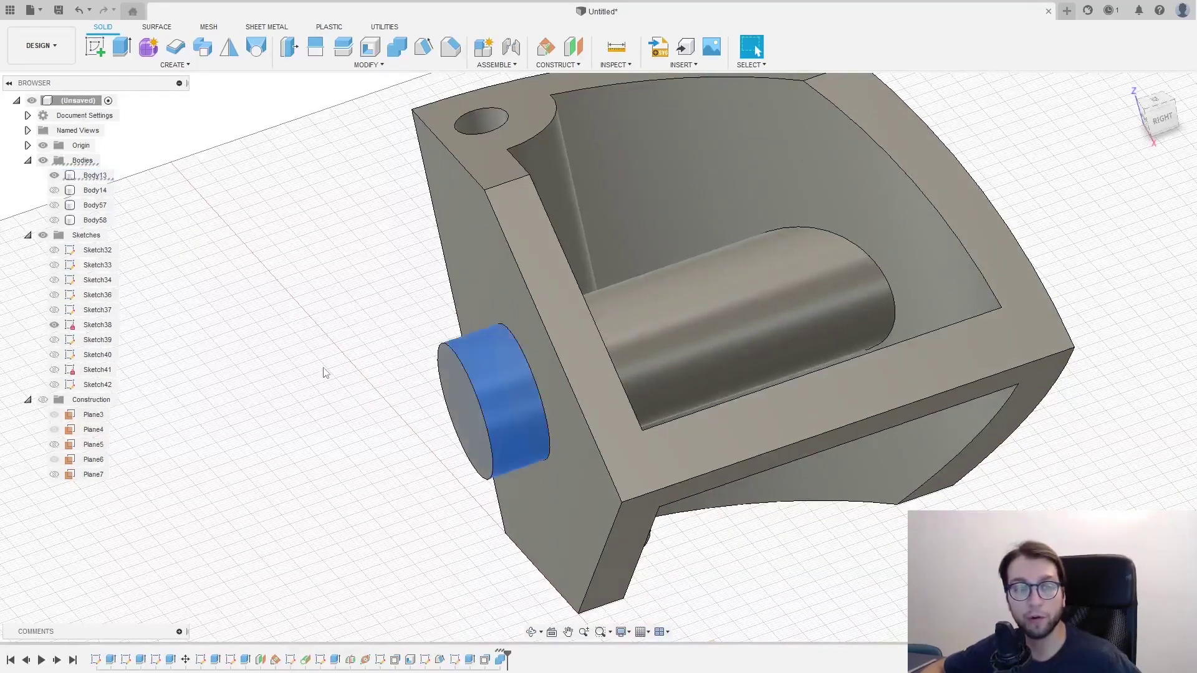
key(f)
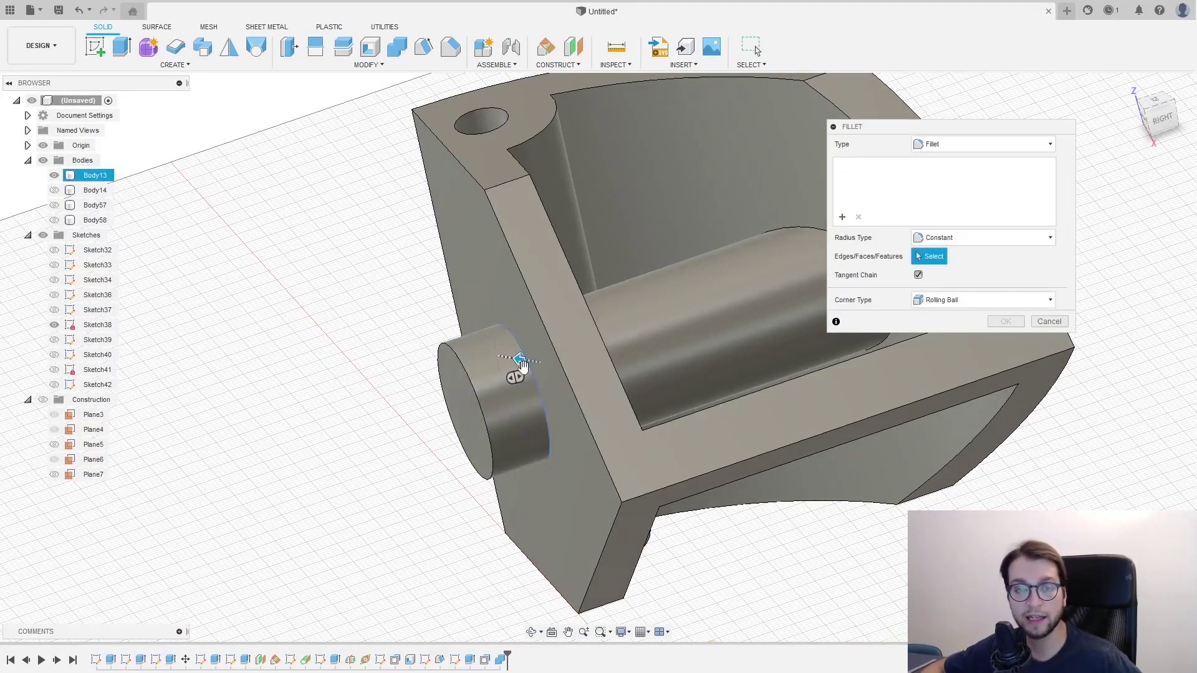
click(516, 367)
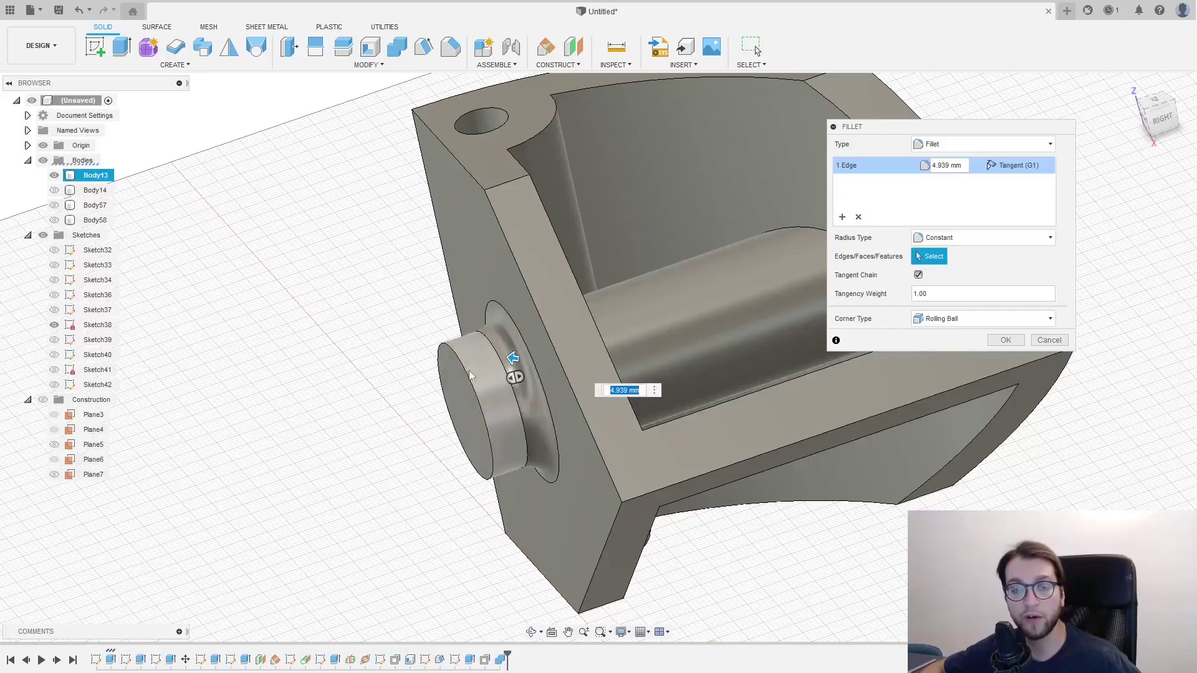
key(Escape)
scroll(461, 385, down, 2)
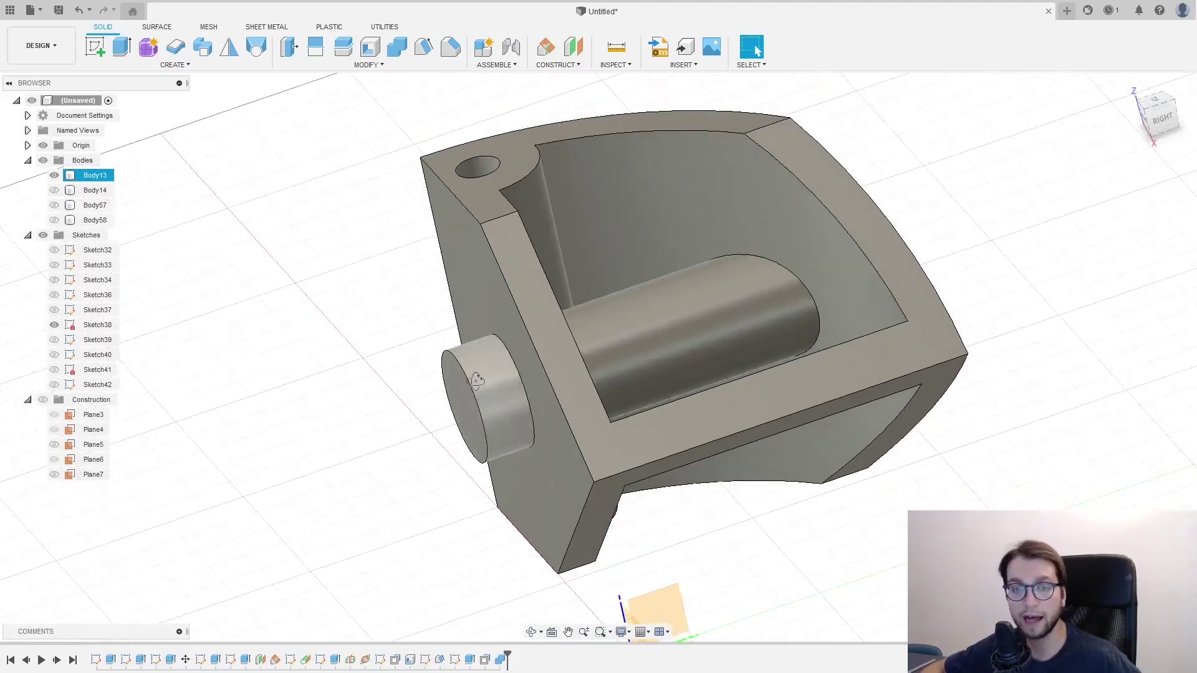
shift+middle_drag(461, 386, 472, 373)
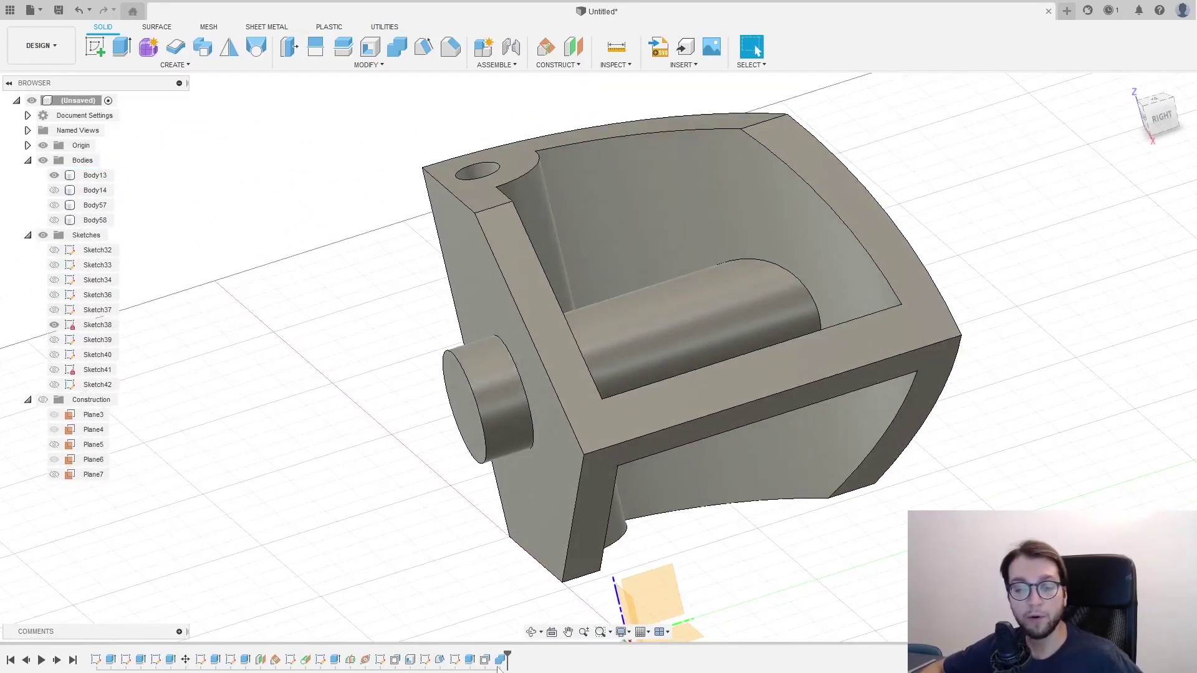
- Edit the last Combine feature to a Cut operation with Keep Tools enabled
right_click(501, 660)
click(542, 563)
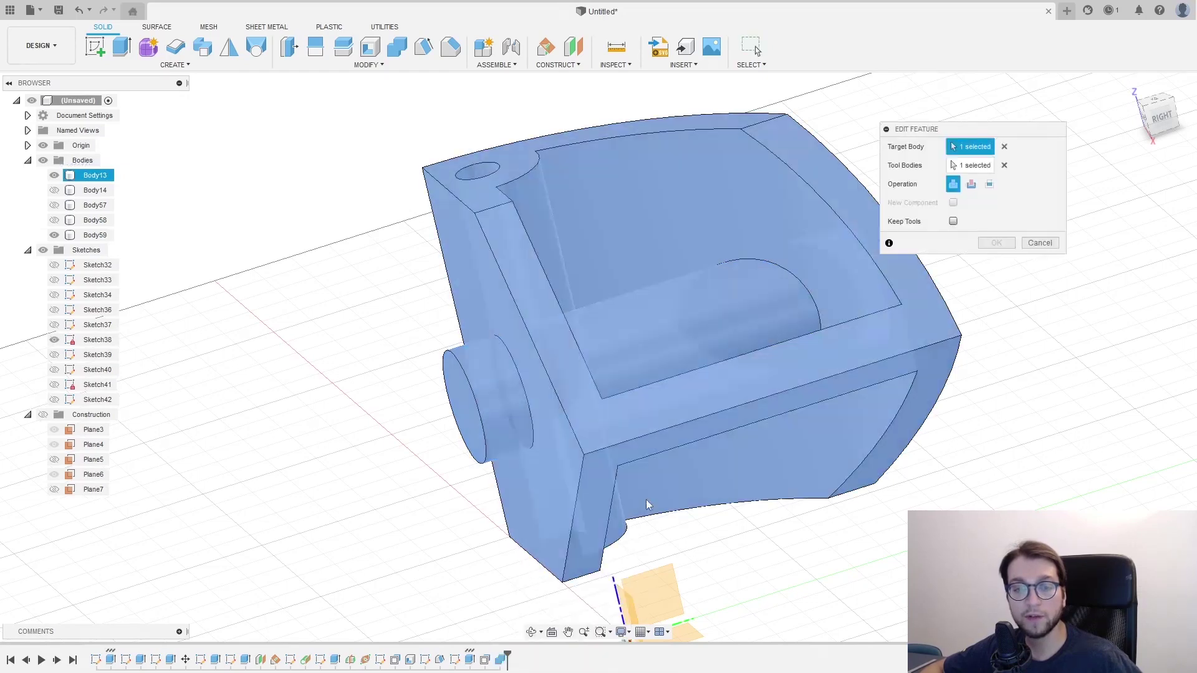
click(970, 185)
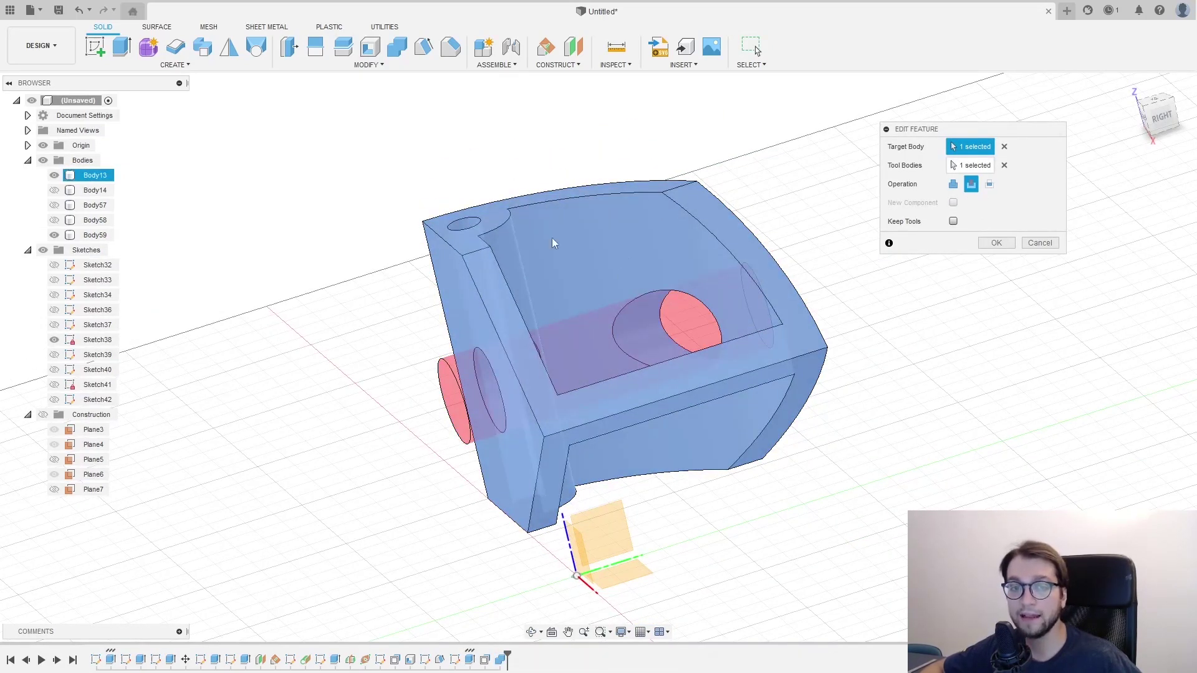
scroll(540, 290, up, 1)
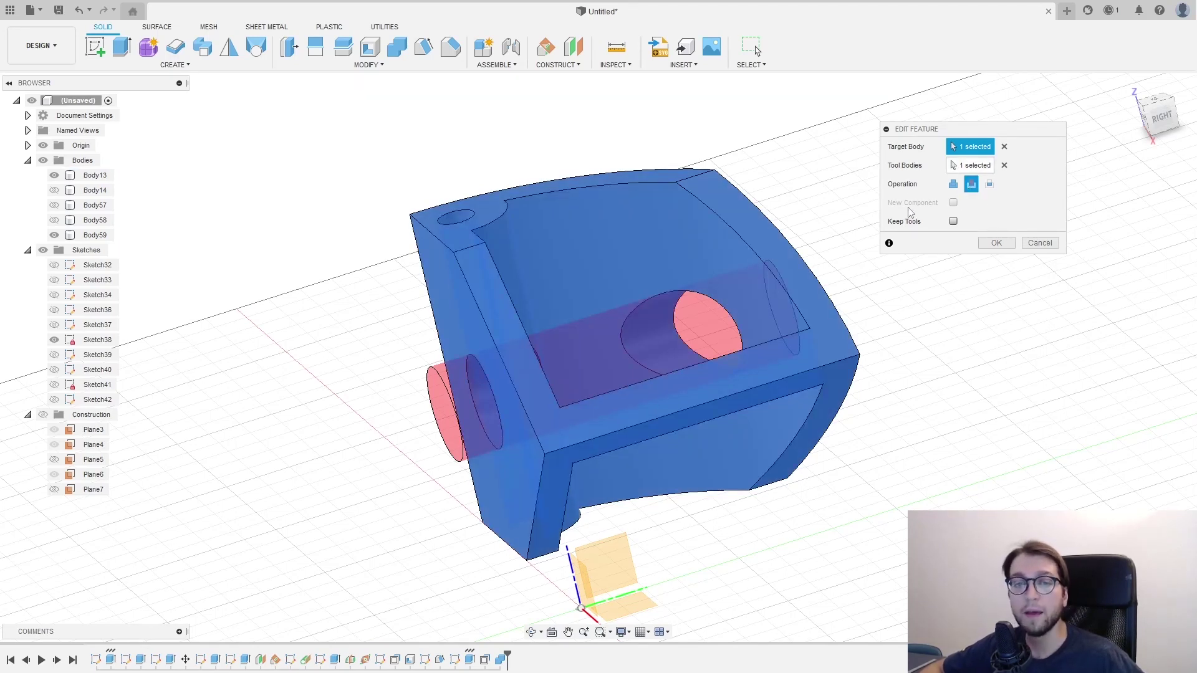
click(953, 221)
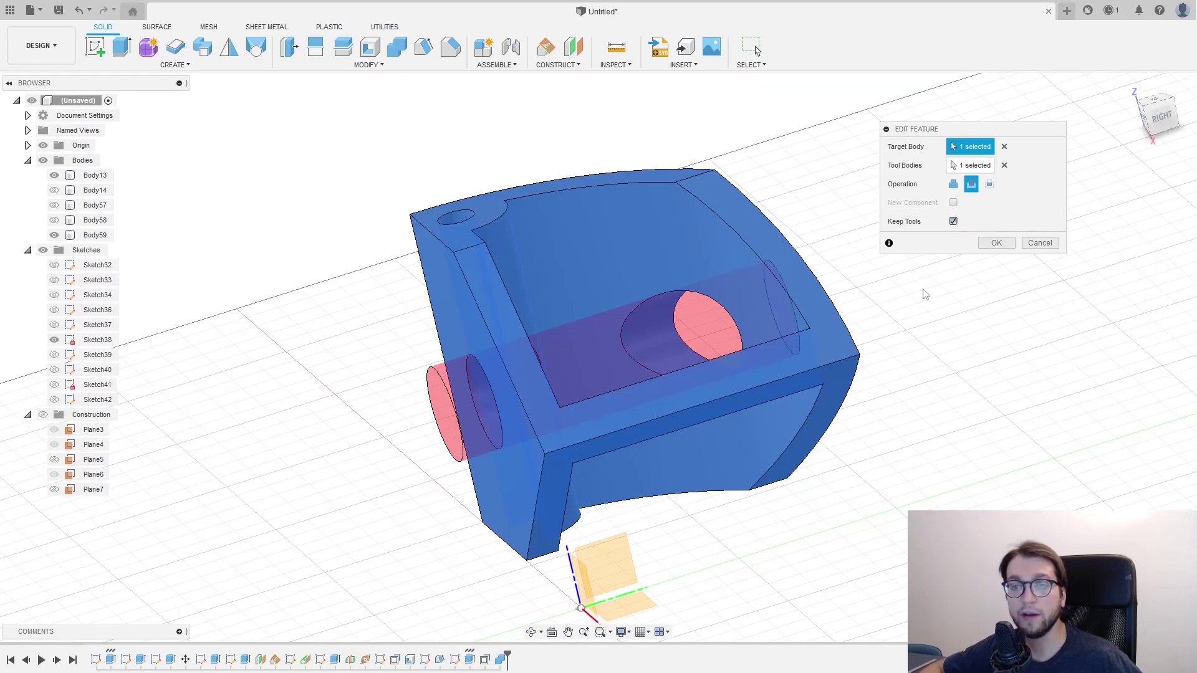
click(996, 244)
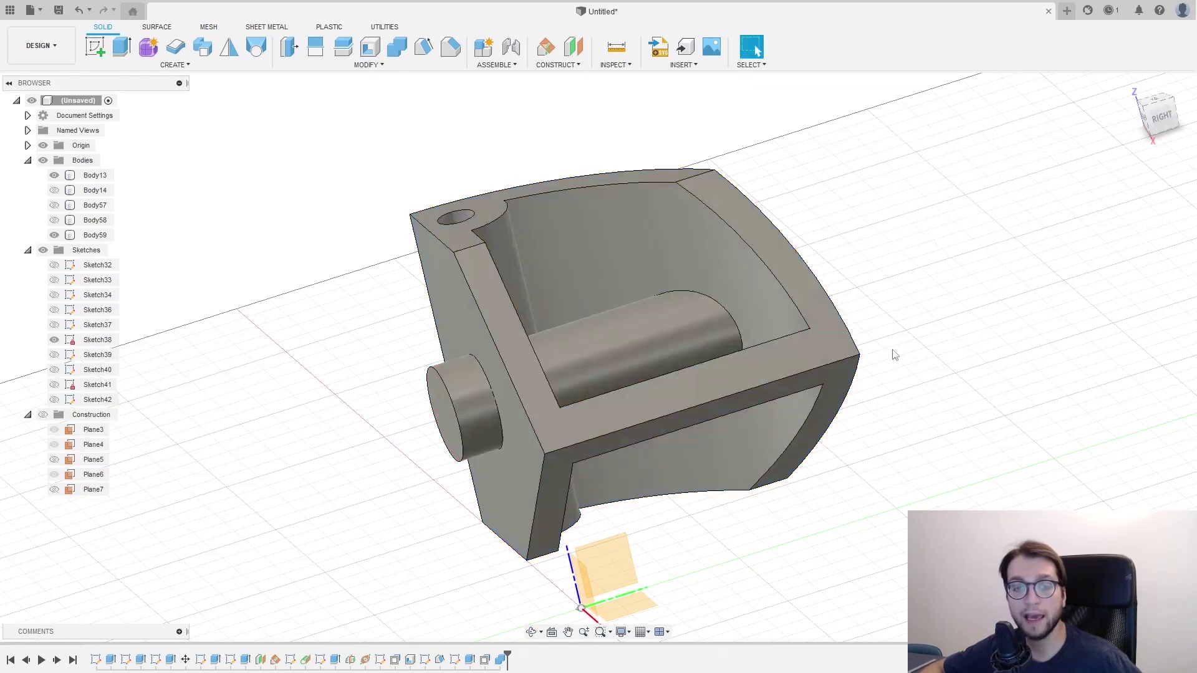
- Hide Body59 and orbit around the housing to view the cylindrical hole
shift+middle_drag(510, 364, 531, 353)
click(485, 398)
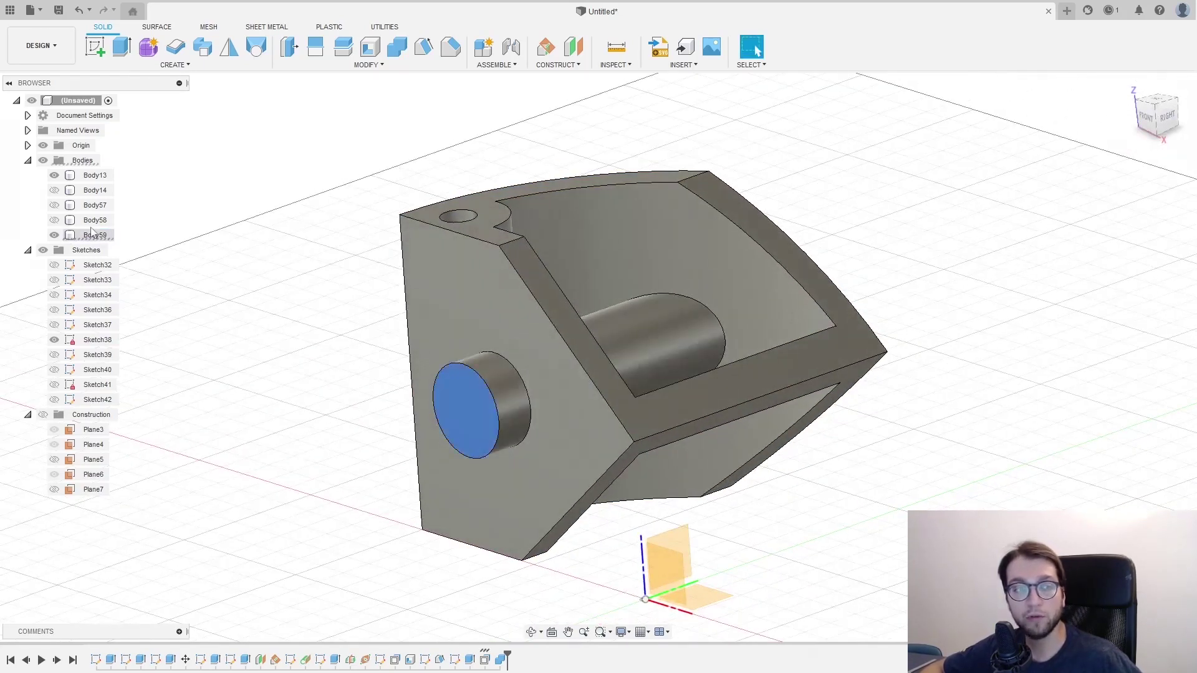
click(55, 235)
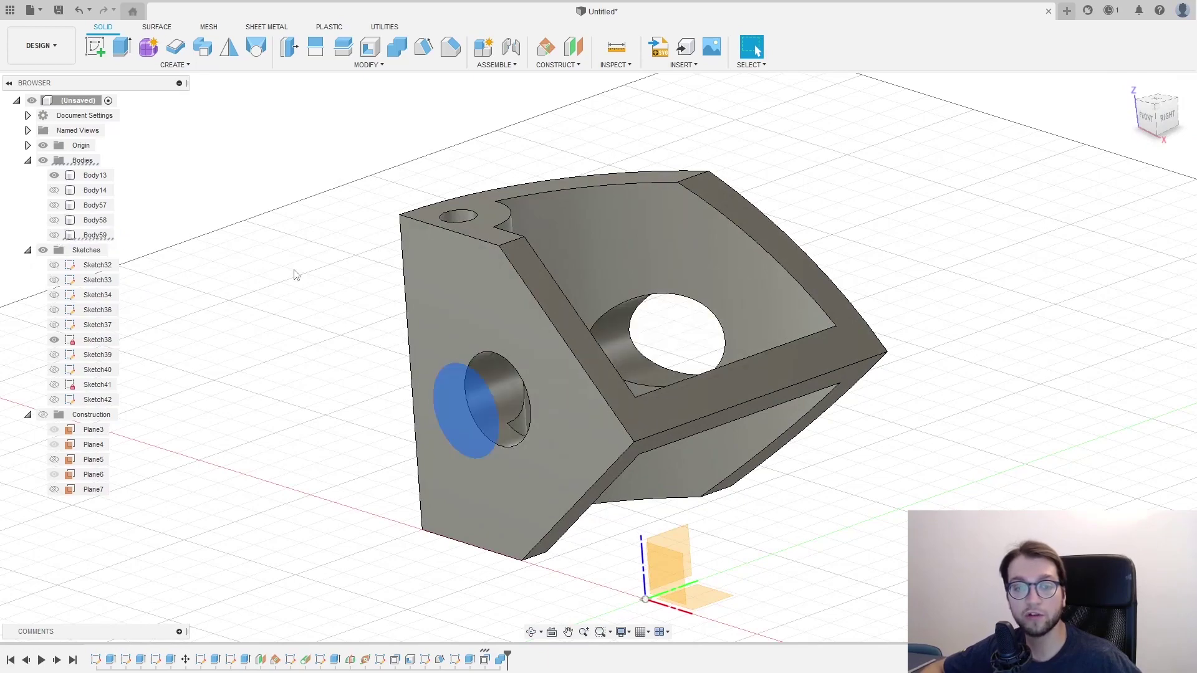
click(549, 399)
mouse_move(549, 399)
shift+middle_down()
mouse_move(626, 438)
mouse_move(569, 465)
mouse_move(583, 468)
shift+middle_up()
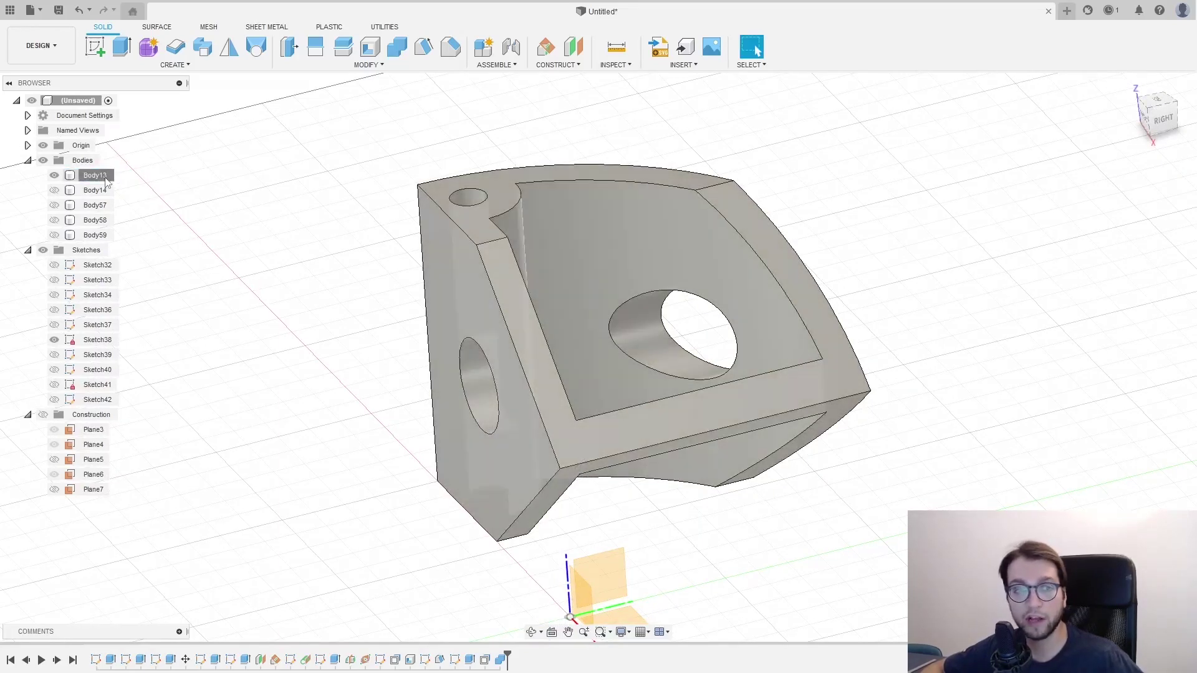
click(94, 175)
click(256, 285)
shift+middle_drag(408, 354, 429, 345)
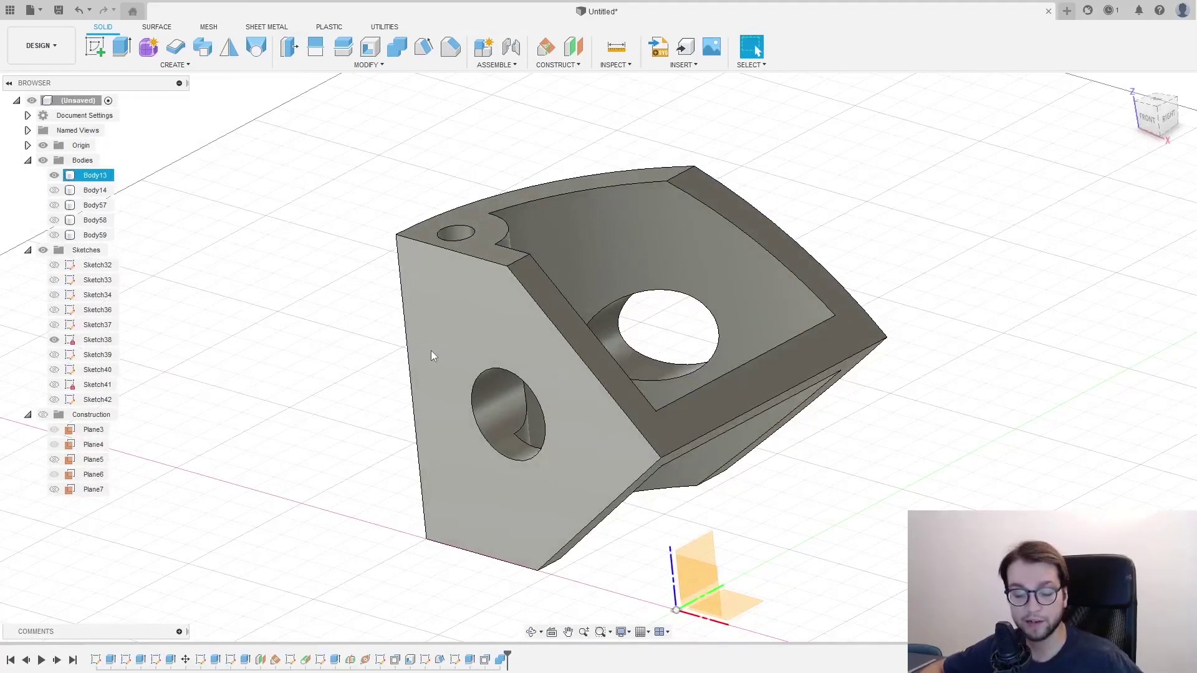
- Offset both hole faces by -0.2 mm using Press Pull
key(q)
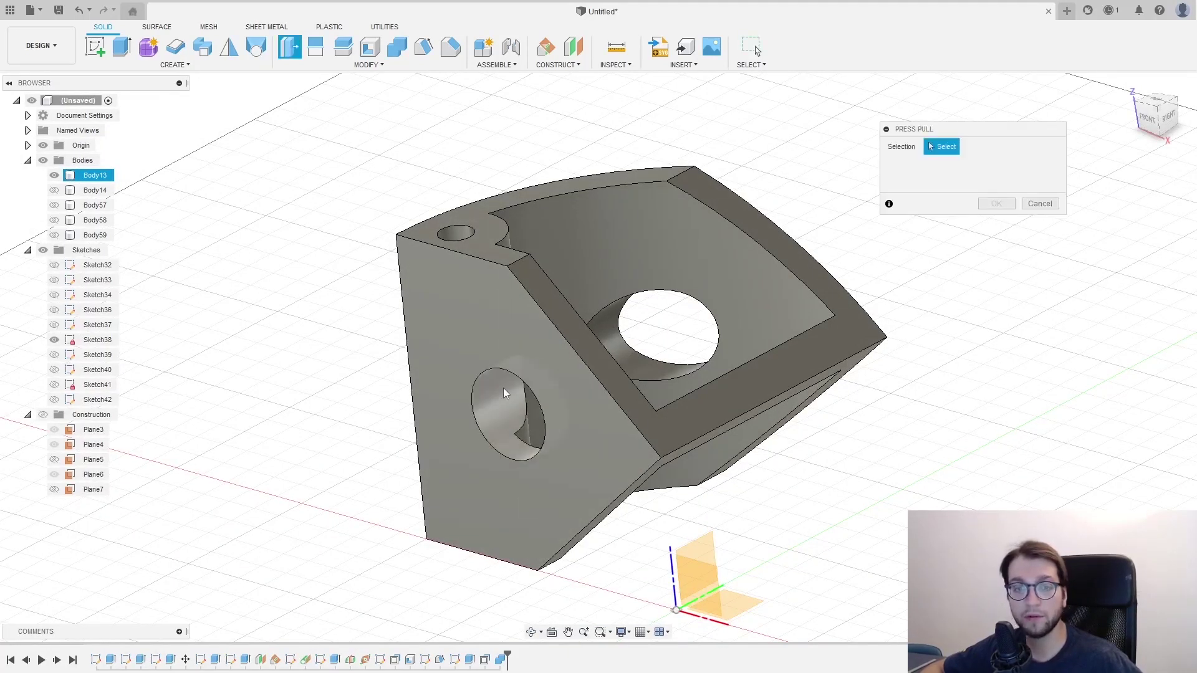
scroll(503, 390, up, 1)
click(501, 409)
click(628, 365)
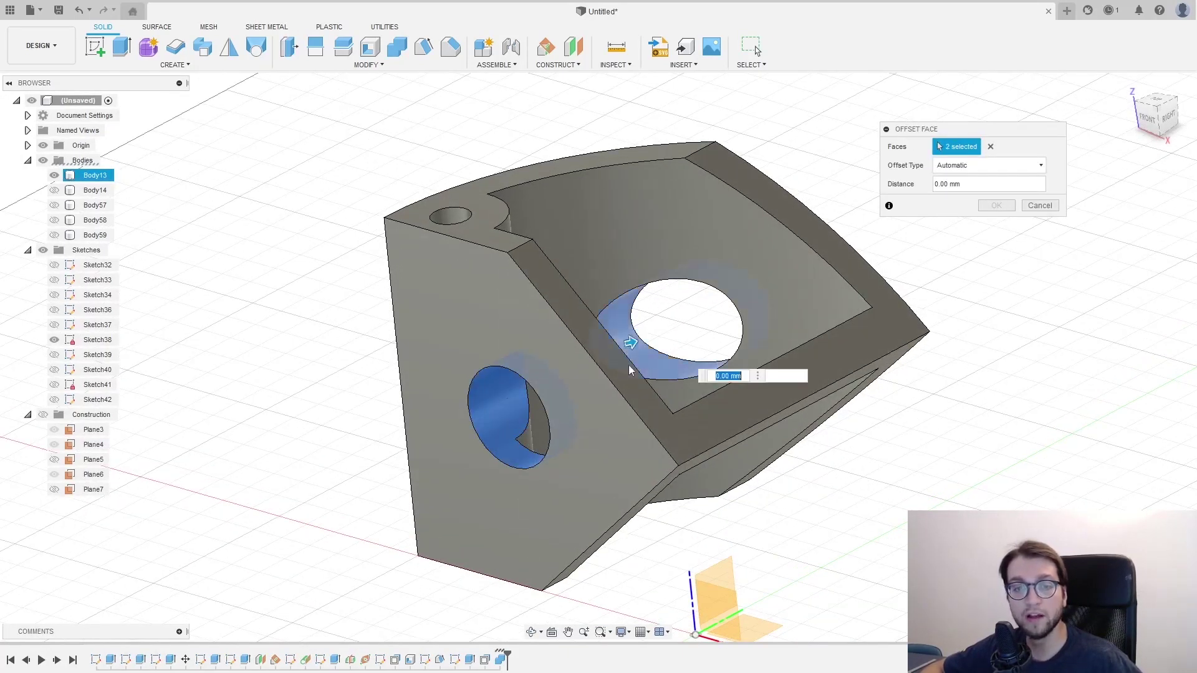
text(-0)
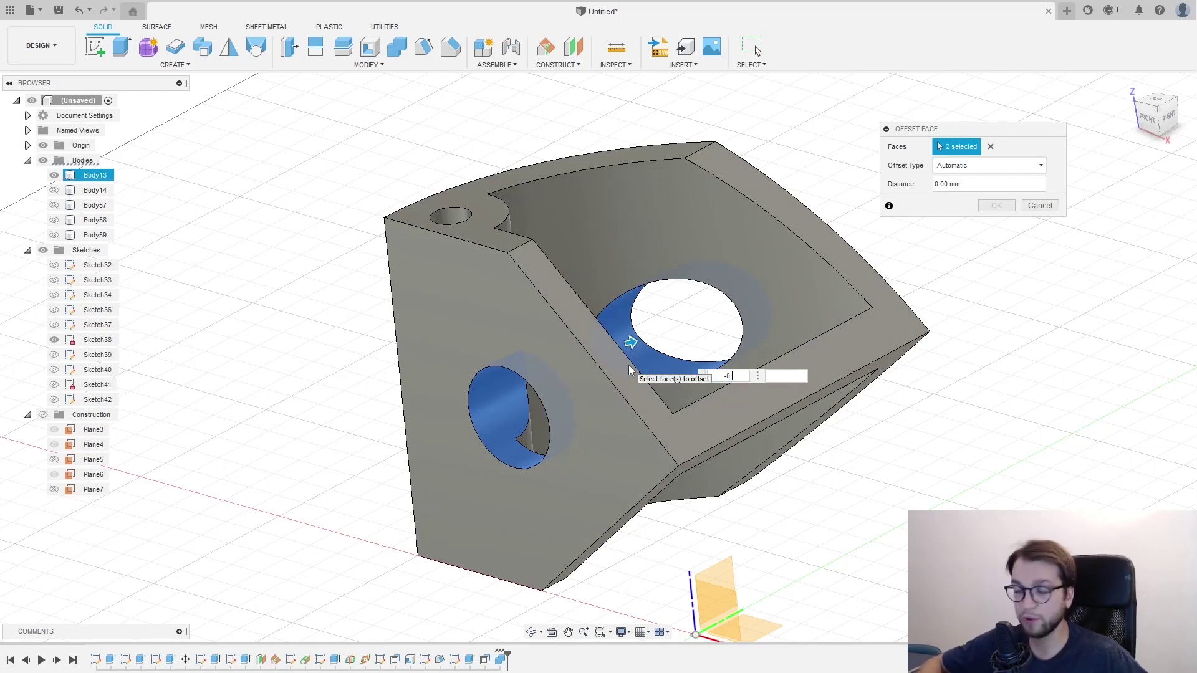
text(.2)
key(Return)
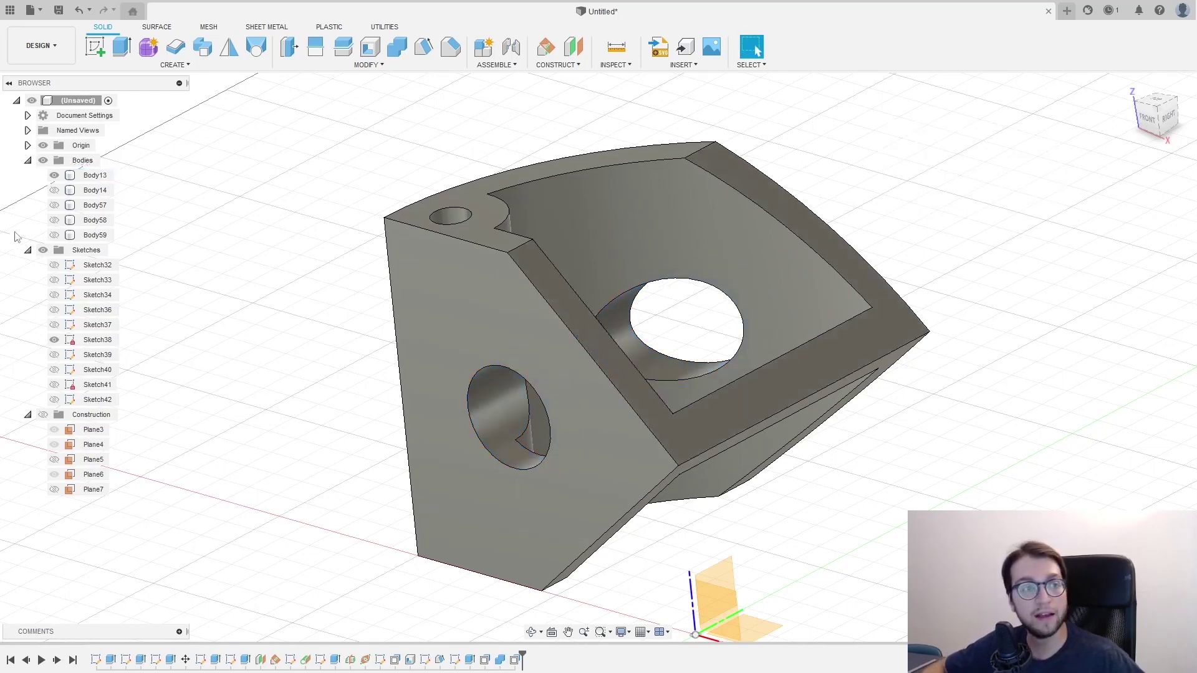
- Show Body59, inspect the clearance gap from the FRONT view, then zoom back out
click(55, 235)
scroll(524, 380, up, 1)
scroll(524, 380, up, 3)
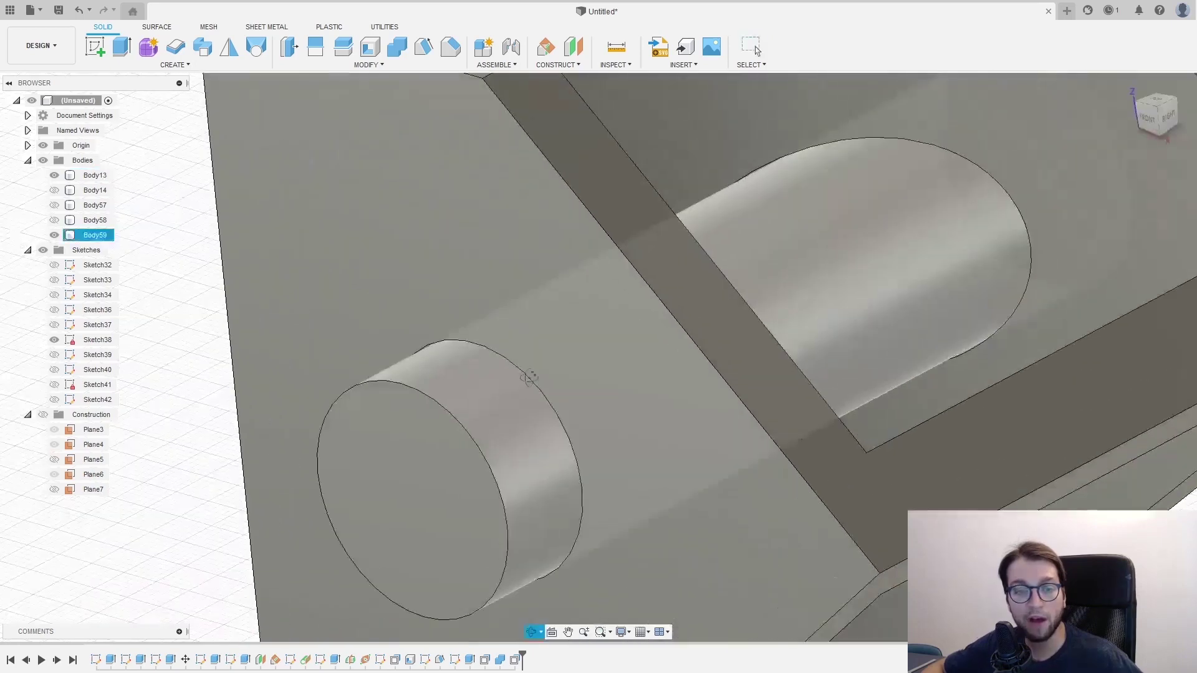
shift+middle_drag(524, 380, 568, 356)
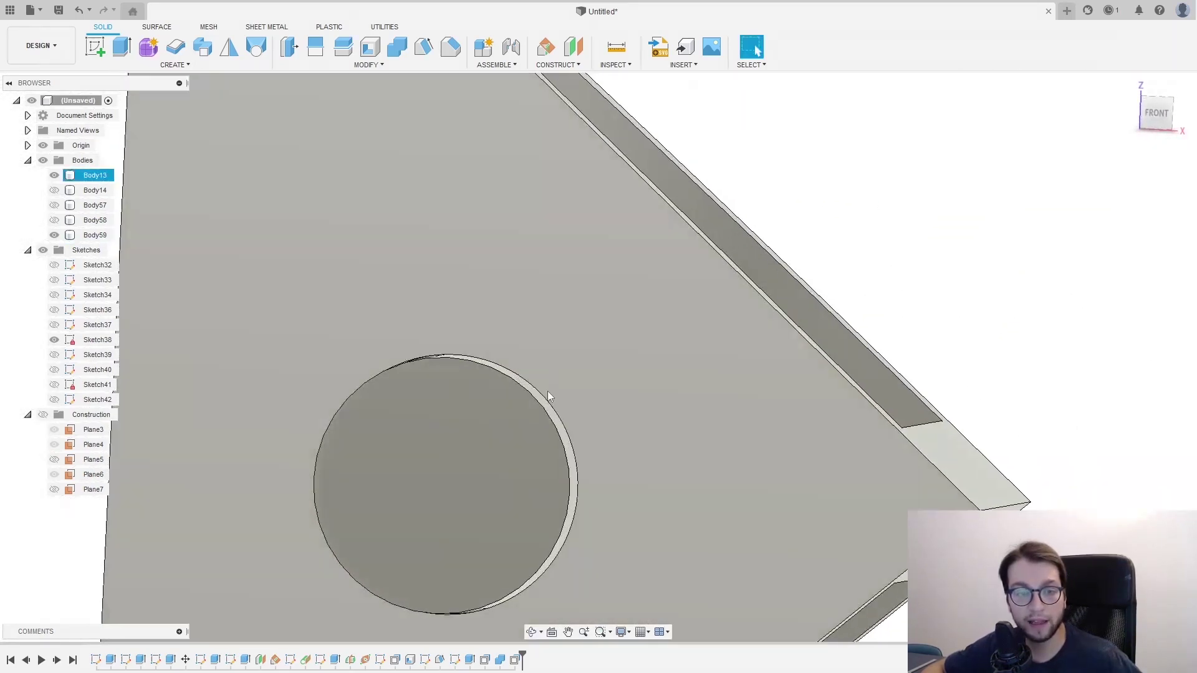
scroll(547, 391, up, 5)
click(1149, 114)
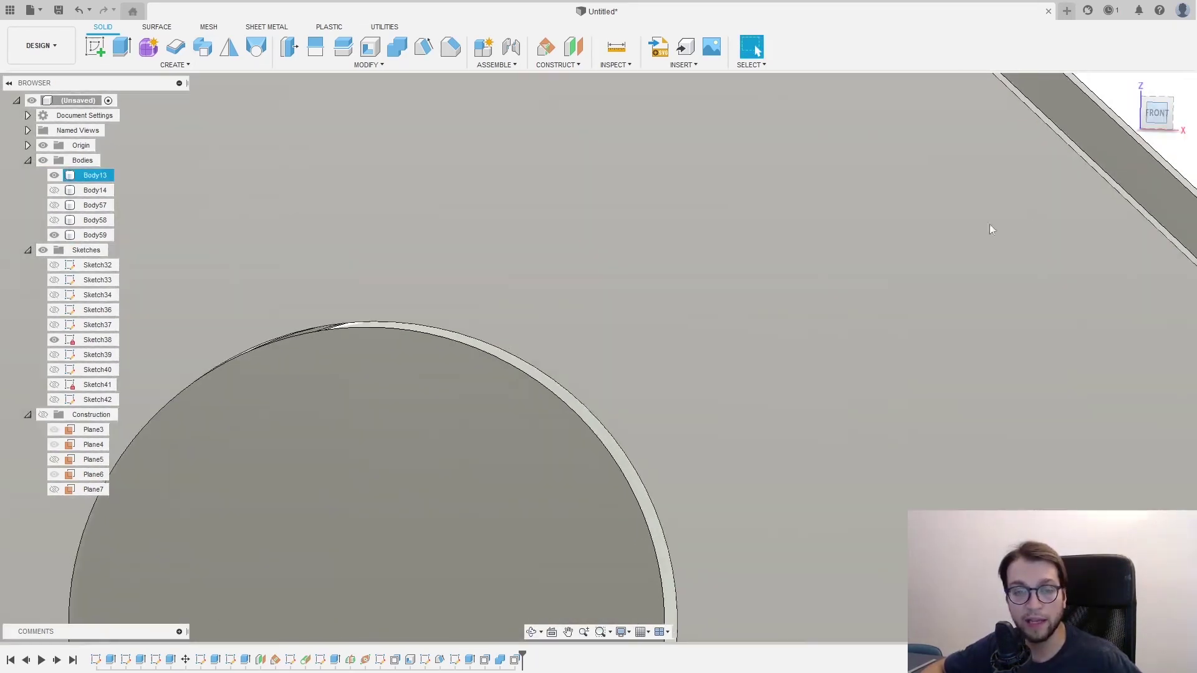
scroll(510, 351, up, 4)
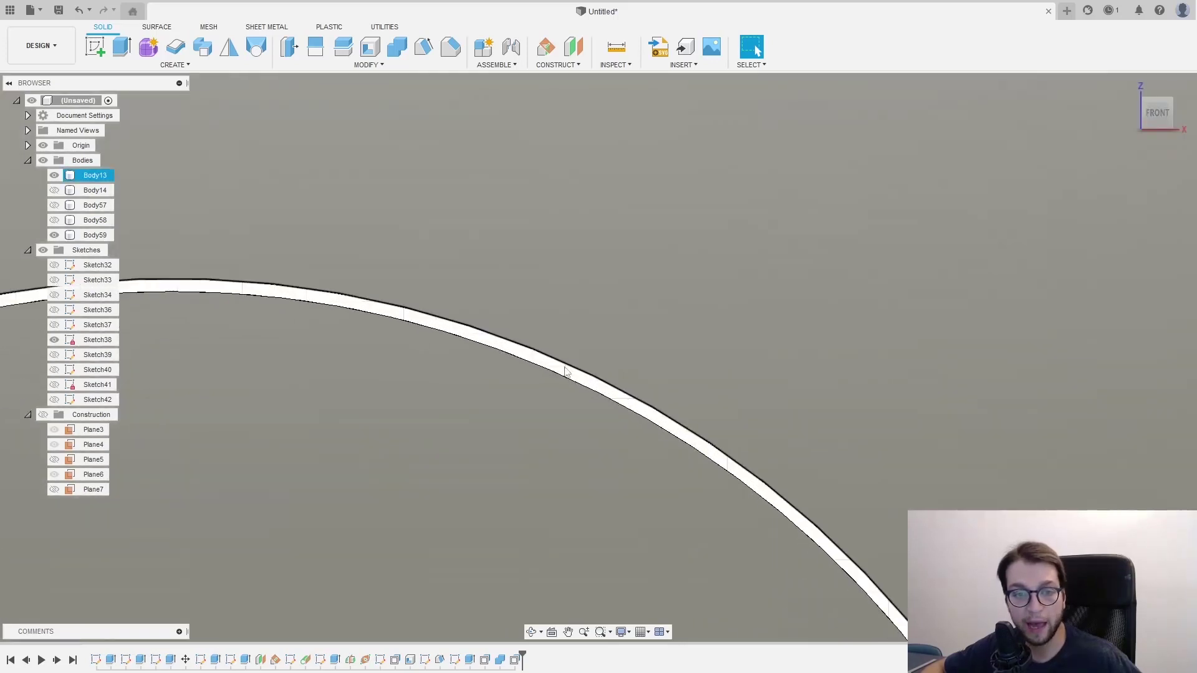
scroll(511, 351, down, 8)
scroll(555, 366, down, 3)
shift+middle_drag(608, 362, 536, 369)
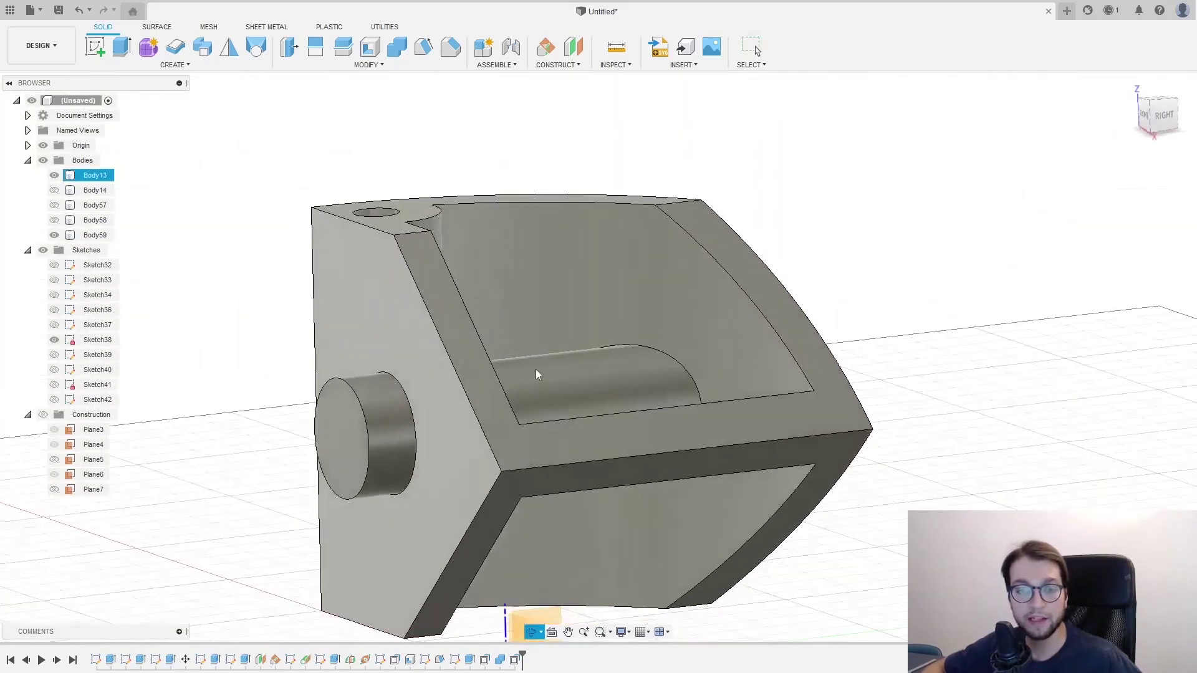
scroll(536, 369, down, 4)
- Edit the Combine feature to Intersect with Keep Tools unchecked and apply it
right_click(517, 659)
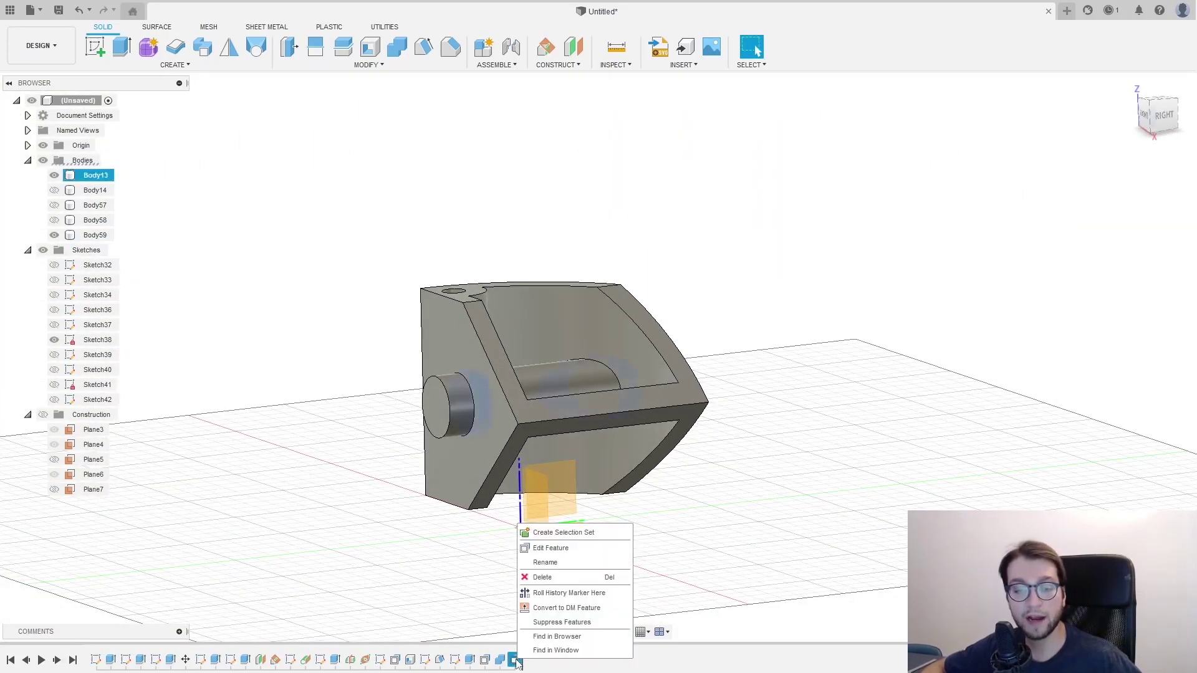
click(500, 660)
right_click(500, 660)
click(542, 551)
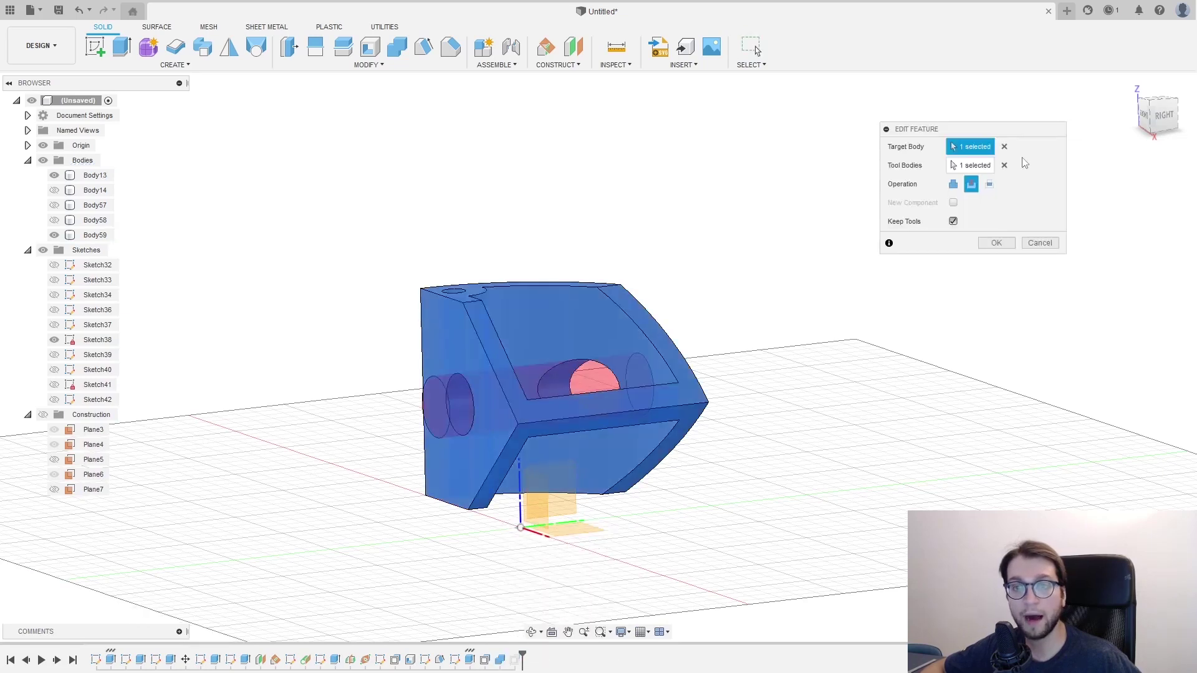
click(990, 184)
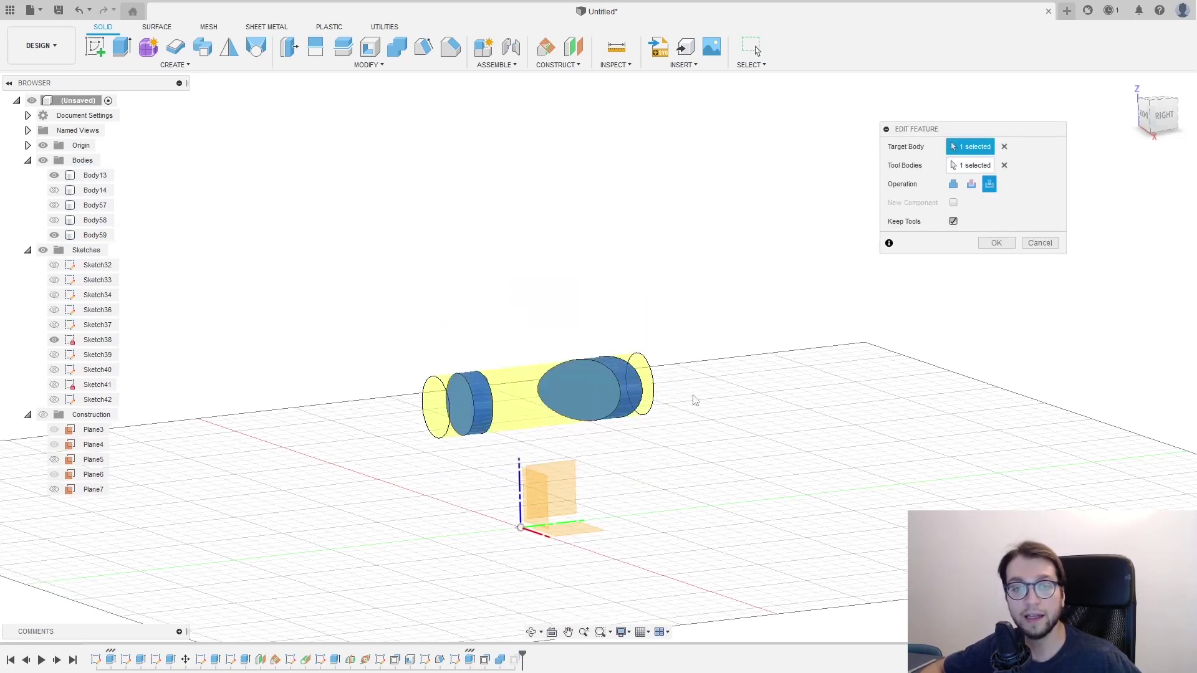
mouse_move(694, 348)
shift+middle_down()
mouse_move(637, 374)
mouse_move(680, 373)
shift+middle_up()
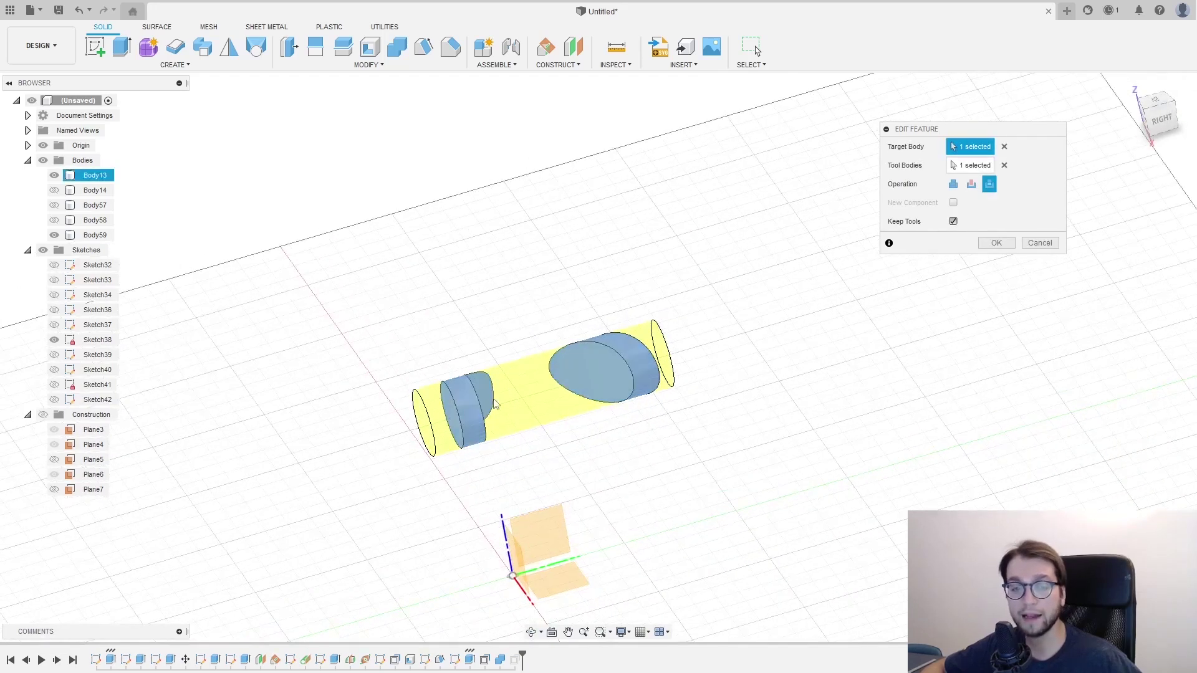
click(952, 222)
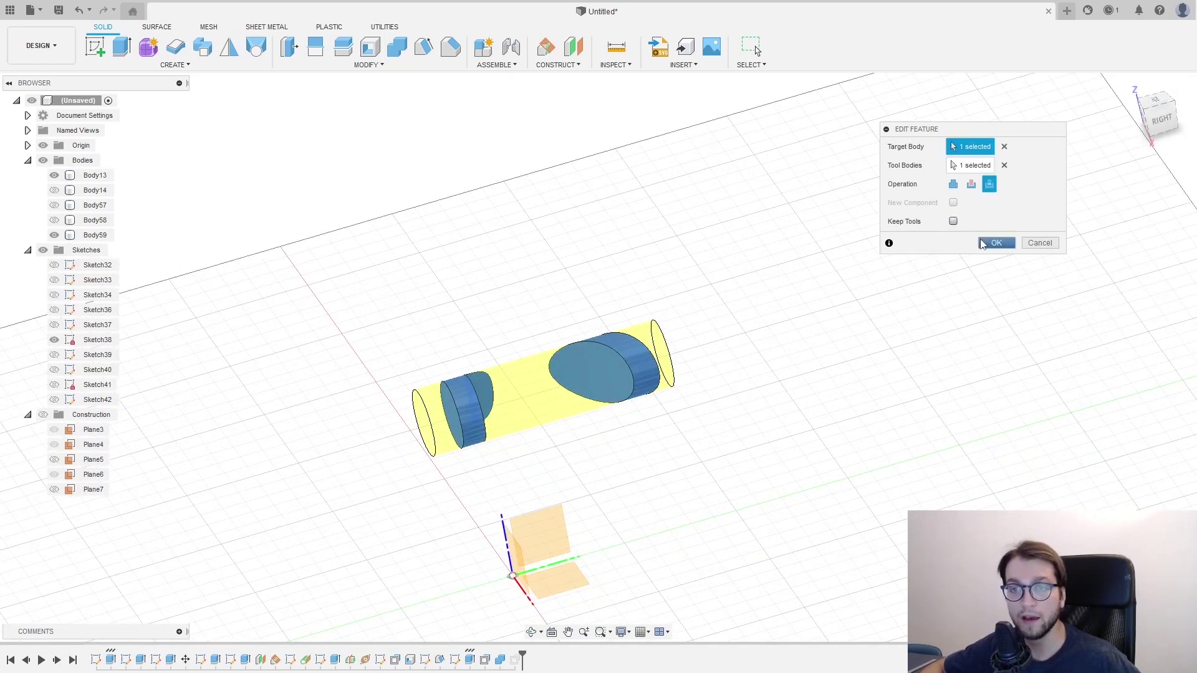
click(993, 244)
mouse_move(802, 441)
shift+middle_down()
mouse_move(526, 436)
mouse_move(438, 470)
mouse_move(554, 418)
mouse_move(542, 430)
shift+middle_up()
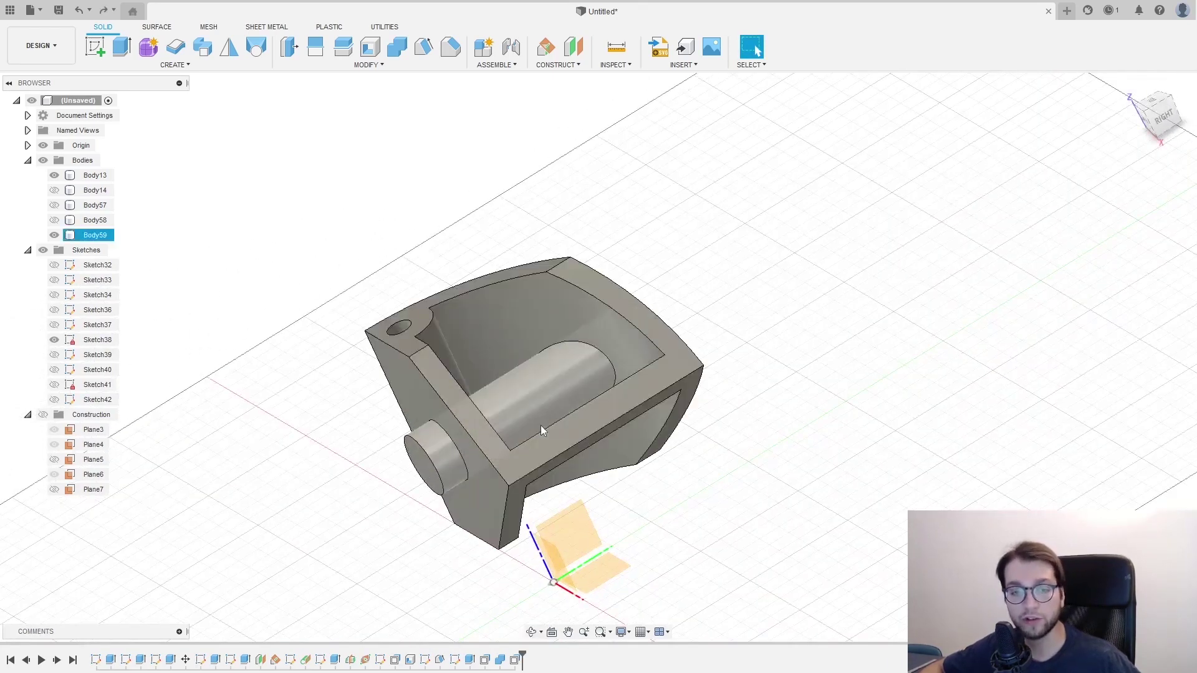
- Pan and orbit to inspect Body59 seated in the housing's cut hole
mouse_move(619, 420)
middle_down()
mouse_move(611, 405)
mouse_move(668, 383)
middle_up()
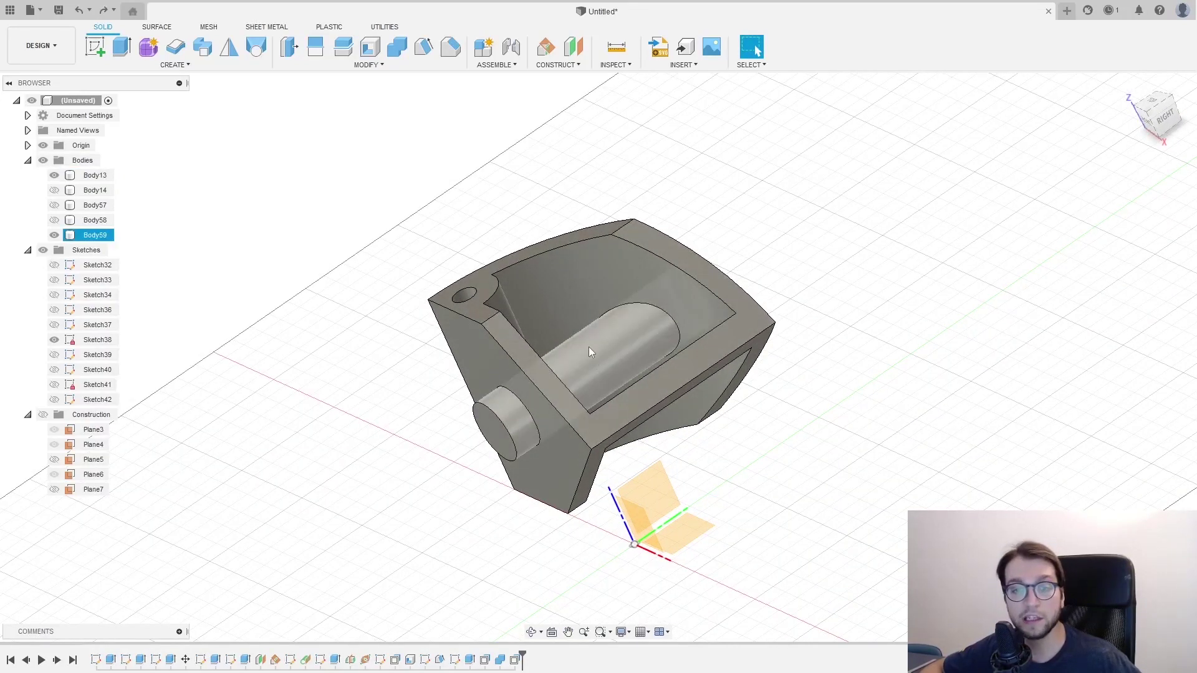
shift+middle_drag(589, 346, 566, 381)
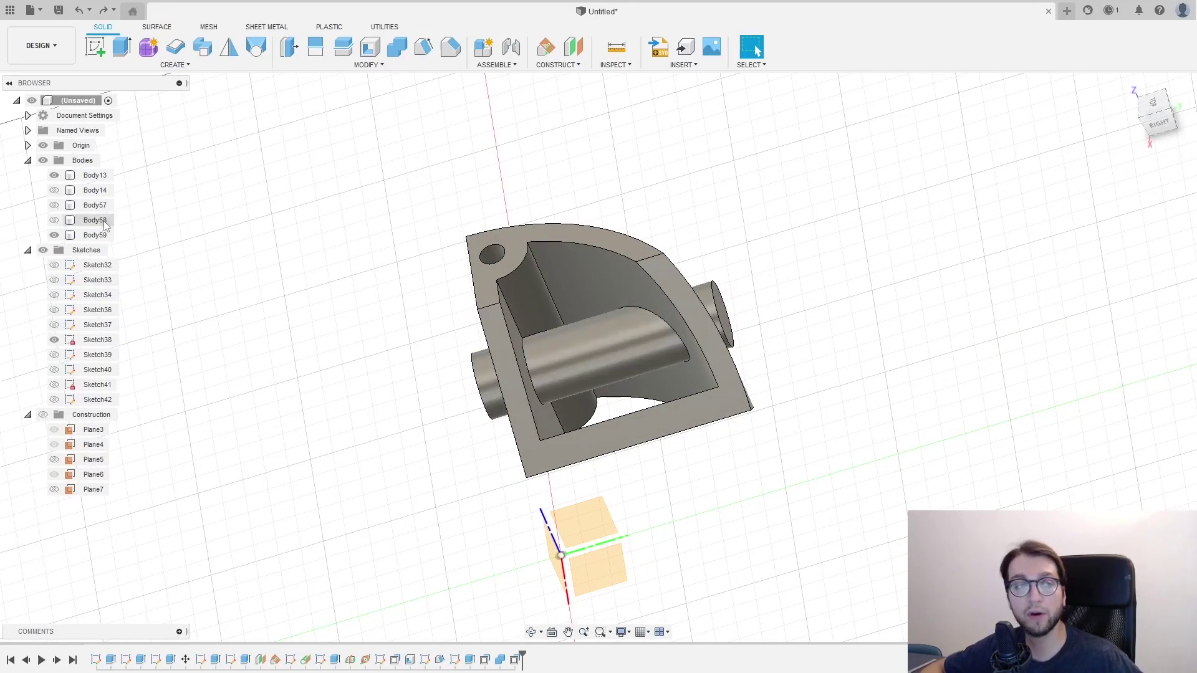
shift+middle_drag(401, 372, 419, 355)
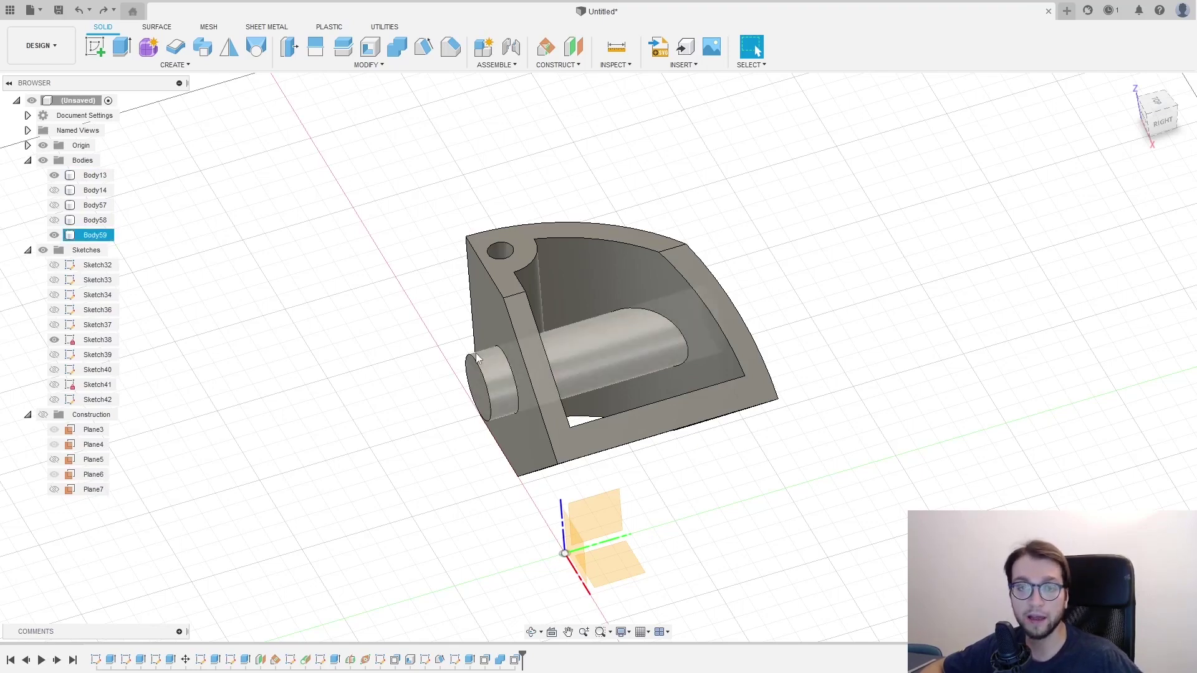
click(471, 311)
shift+middle_drag(467, 279, 582, 344)
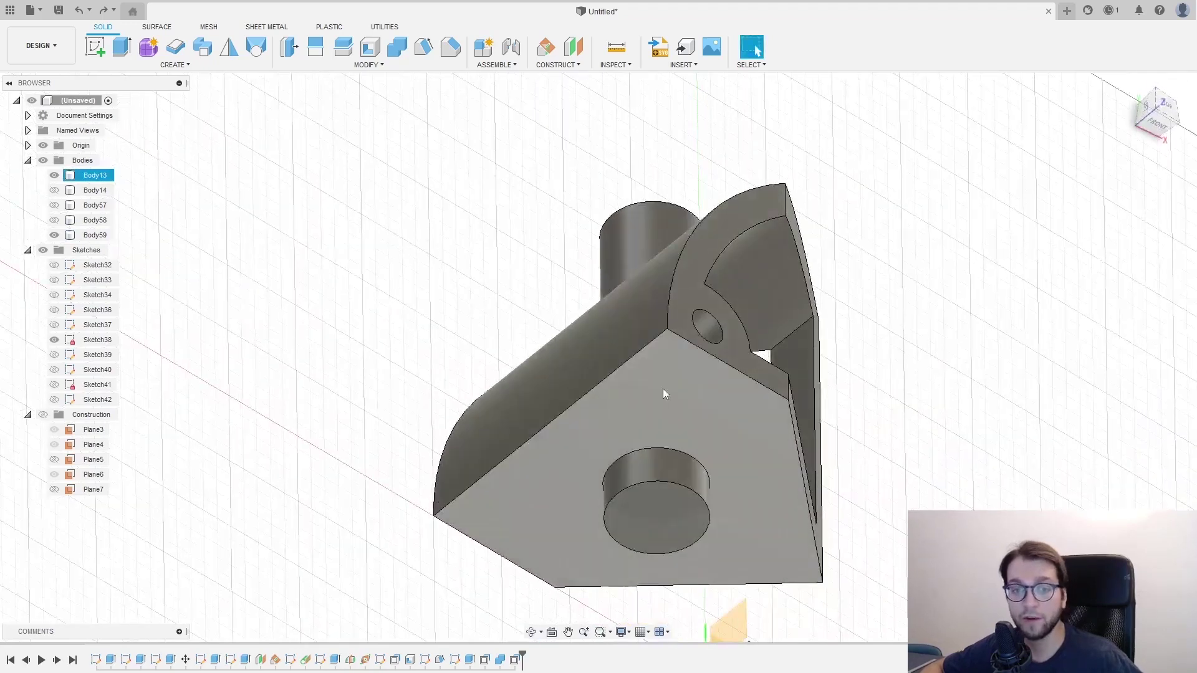
click(663, 387)
shift+middle_drag(663, 387, 542, 339)
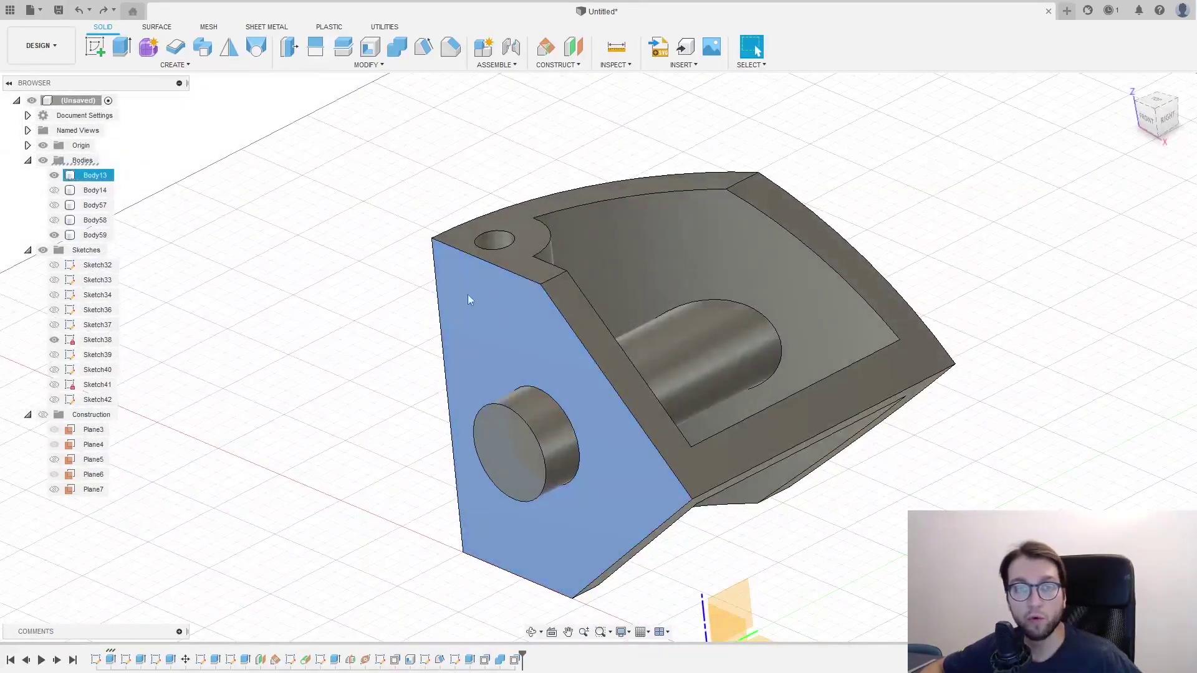
click(558, 295)
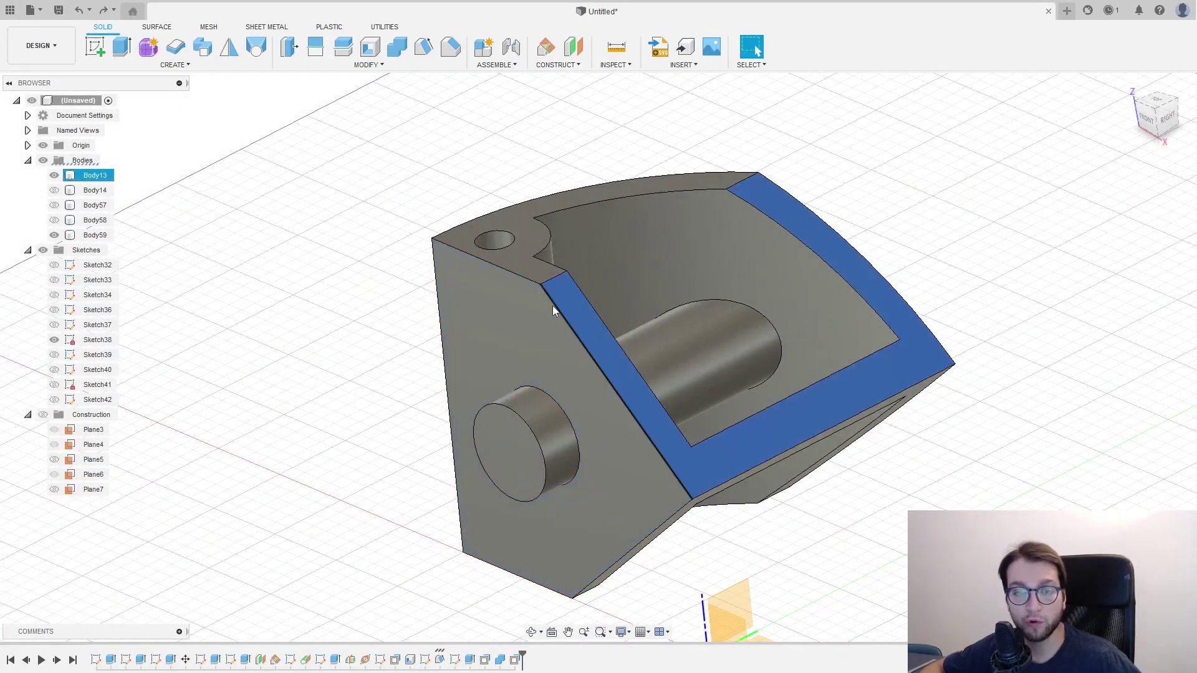
shift+middle_drag(497, 373, 517, 332)
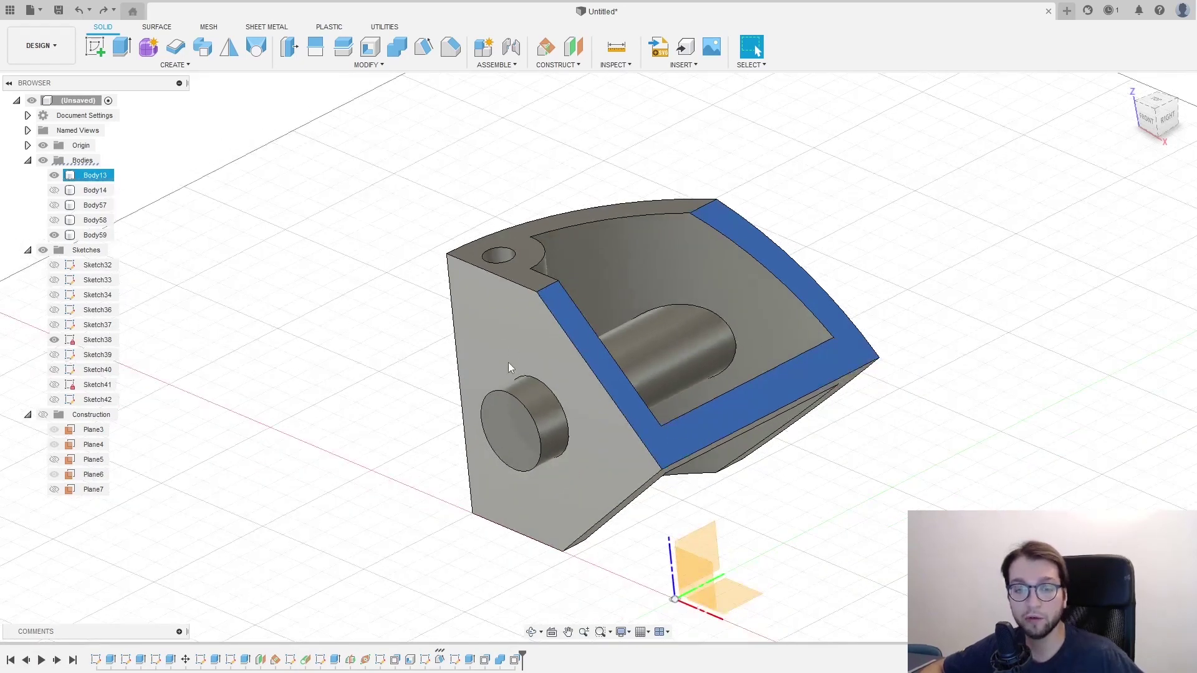
scroll(507, 361, down, 3)
shift+middle_drag(543, 390, 586, 380)
click(559, 407)
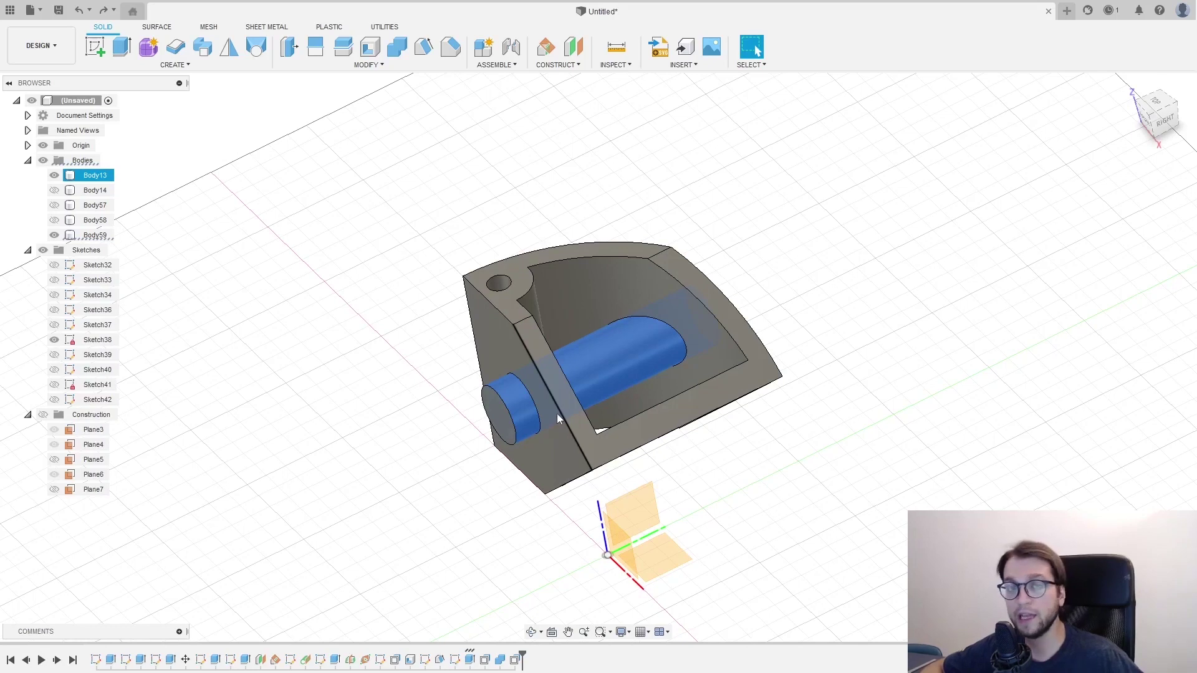
shift+middle_drag(554, 417, 543, 421)
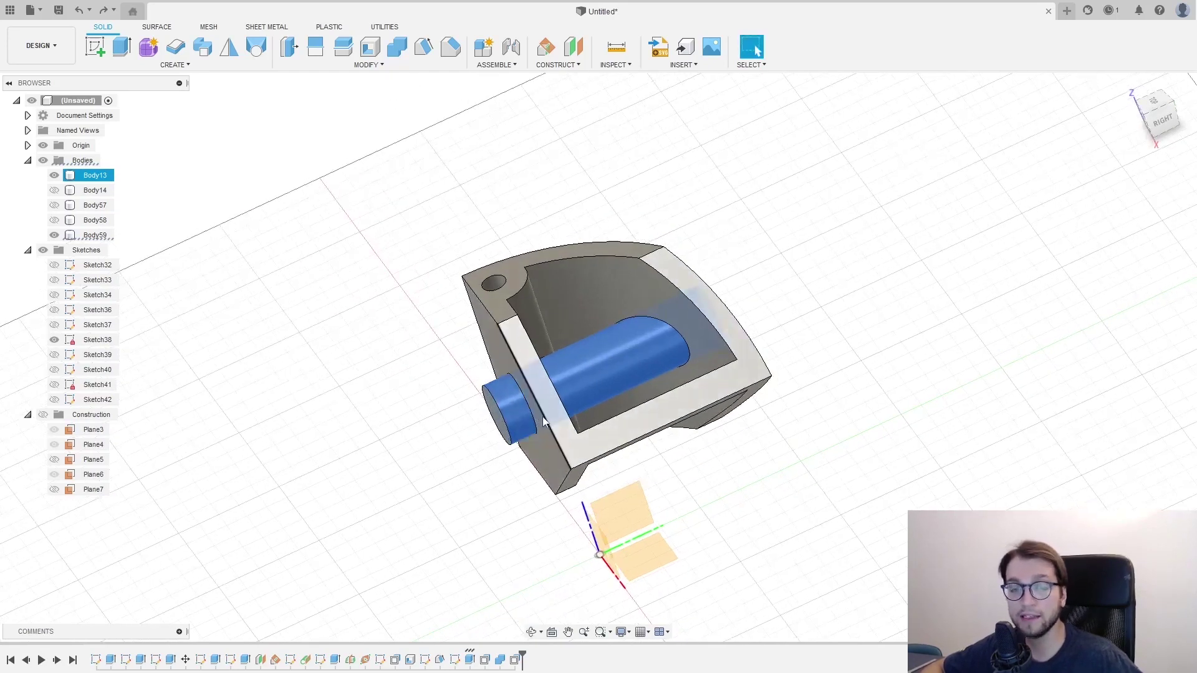
click(480, 474)
click(499, 660)
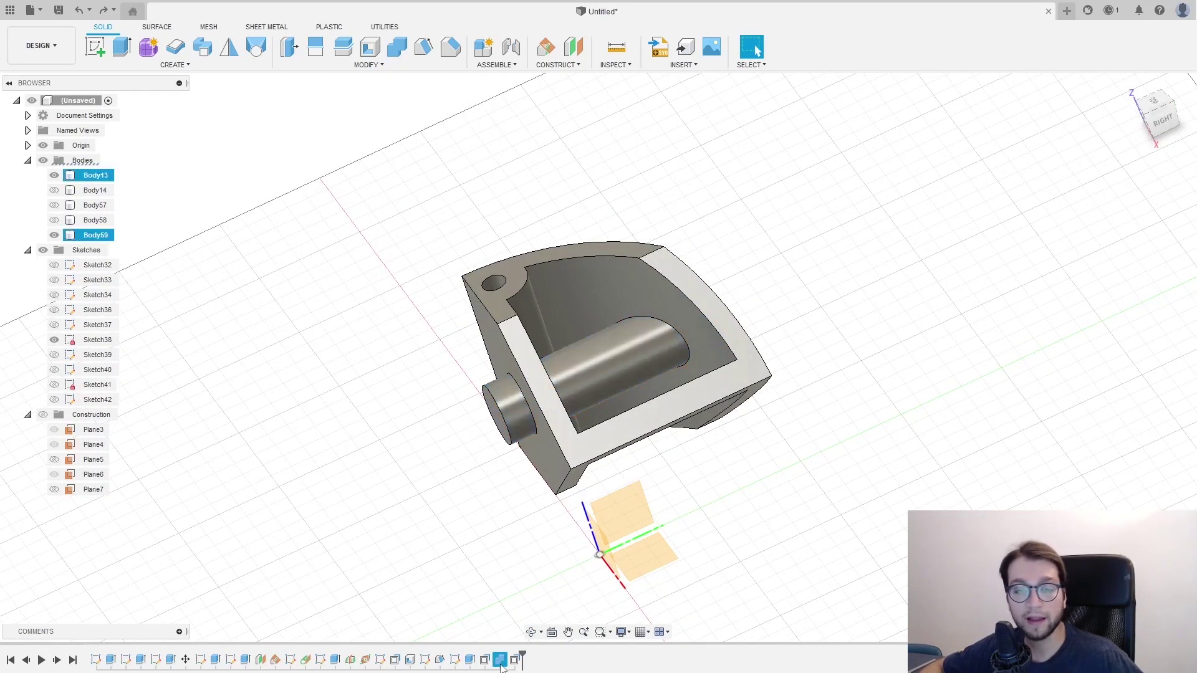
click(487, 504)
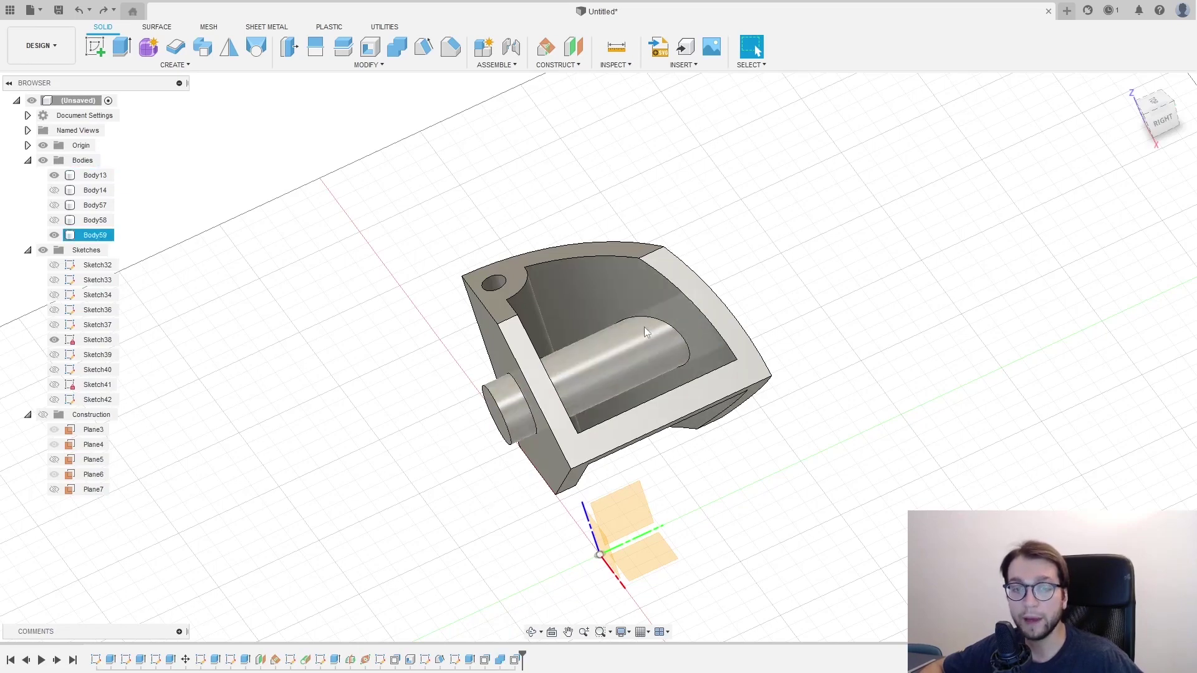